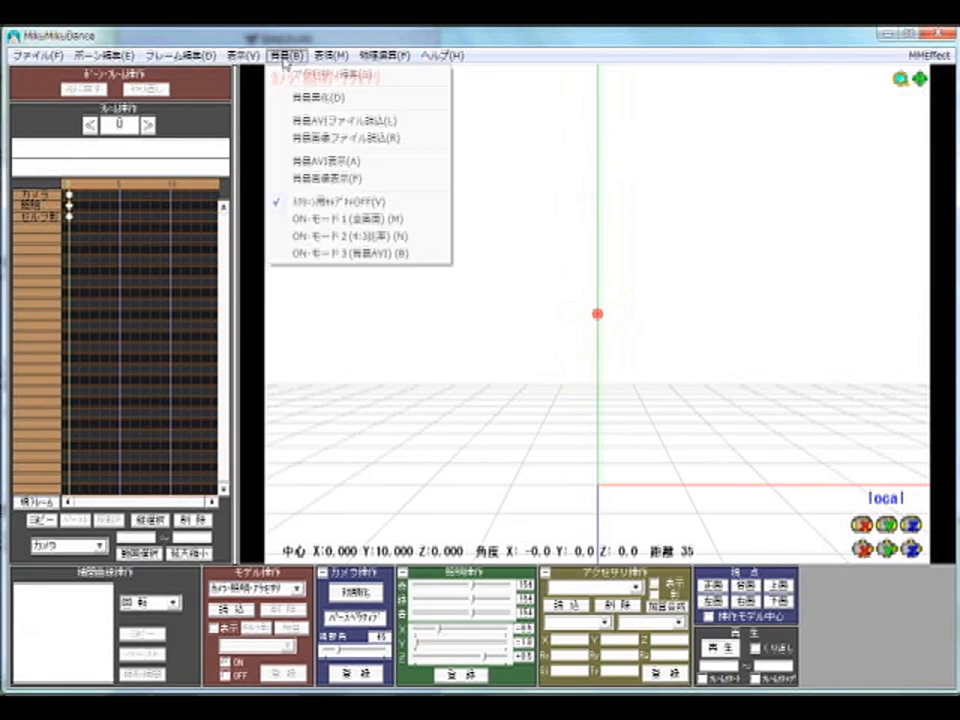
Load the image ヘタ表紙 as the background picture of the scene.
left_click(329, 146)
left_click(460, 285)
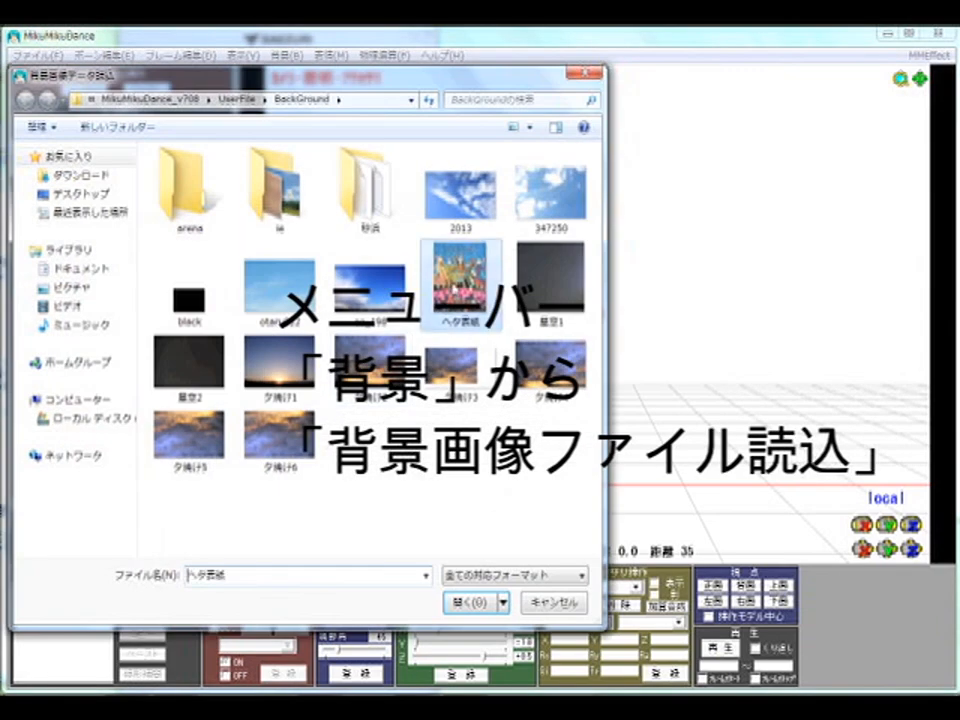
left_click(468, 604)
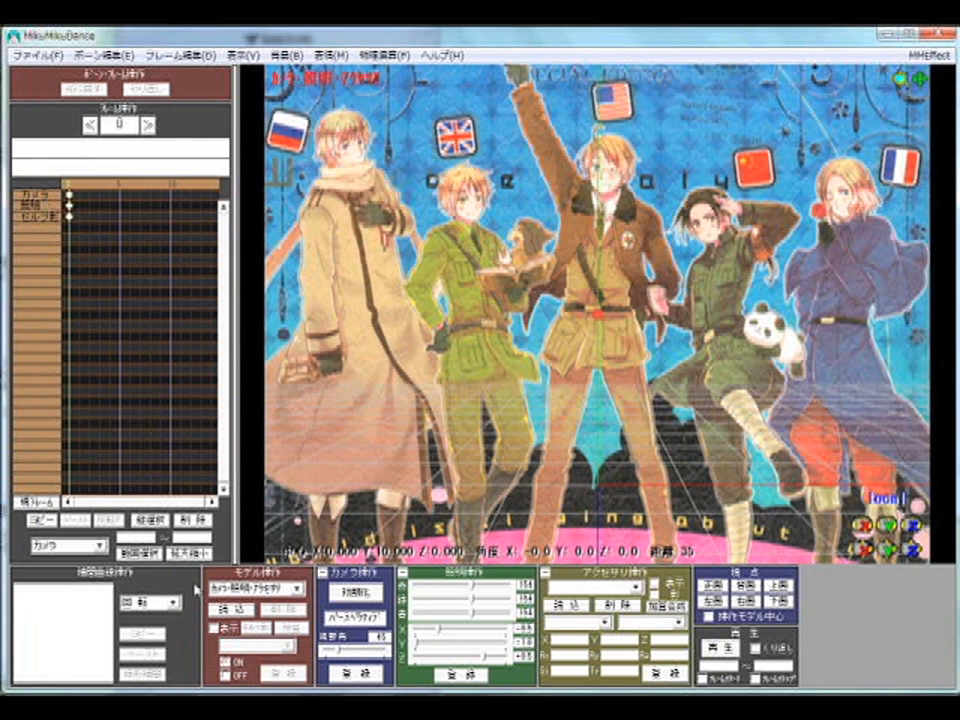
Load the second PMD model from the 100228にーに_横 folder and accept its model information.
left_click(231, 609)
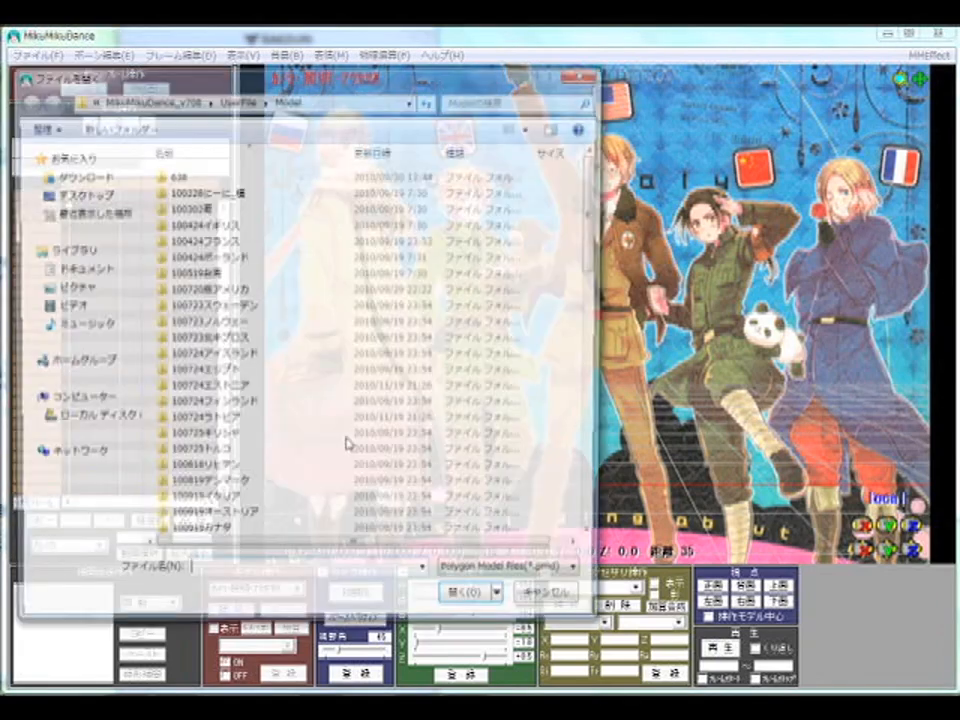
double_click(190, 190)
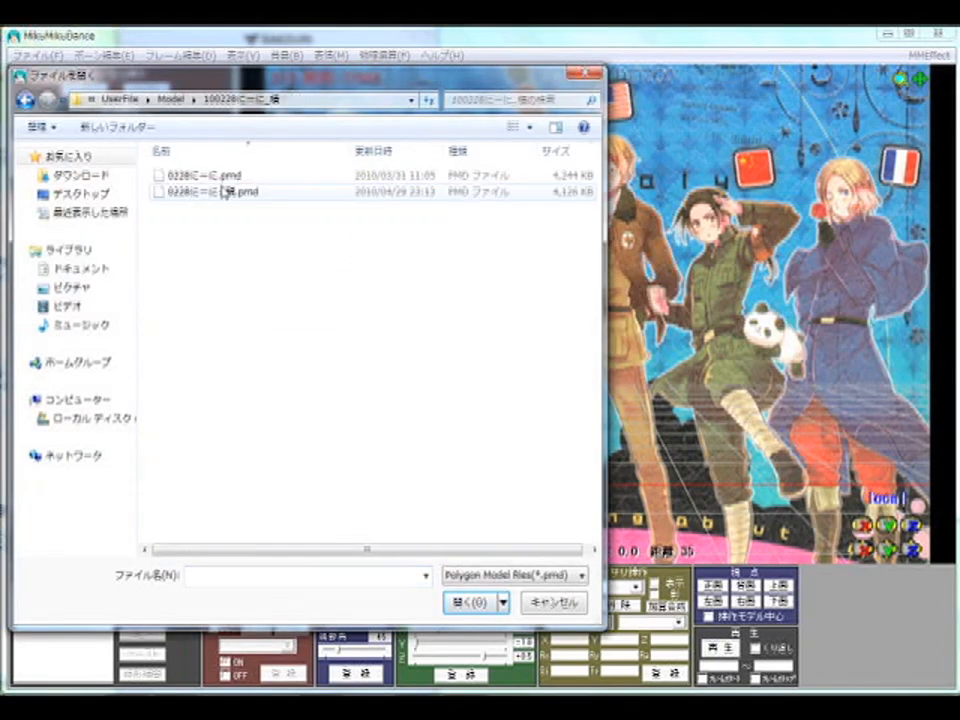
left_click(226, 190)
left_click(472, 603)
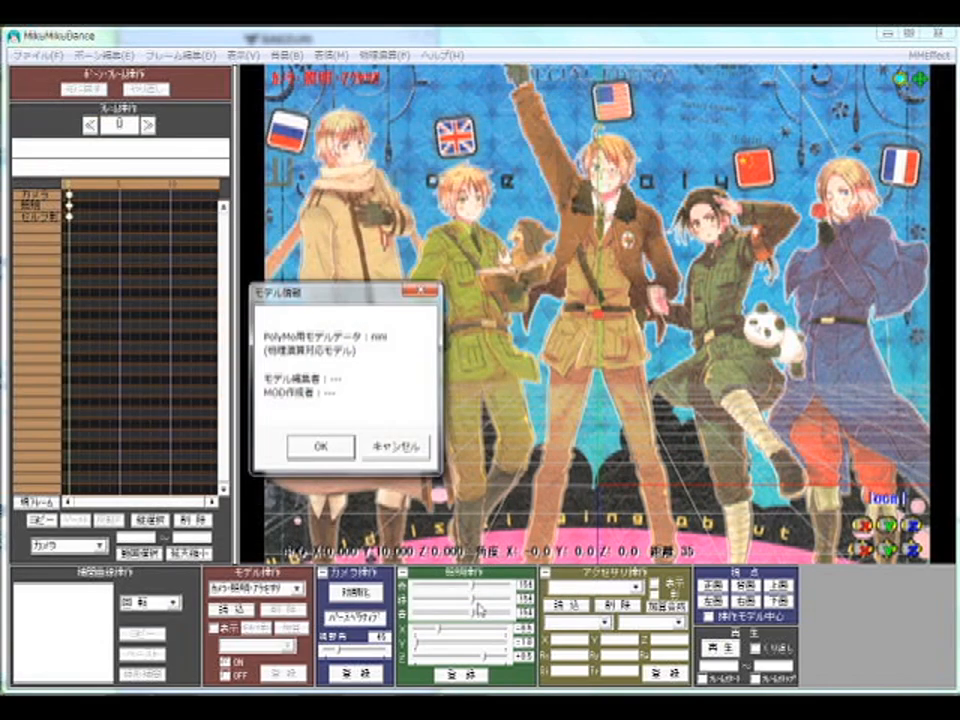
left_click(320, 446)
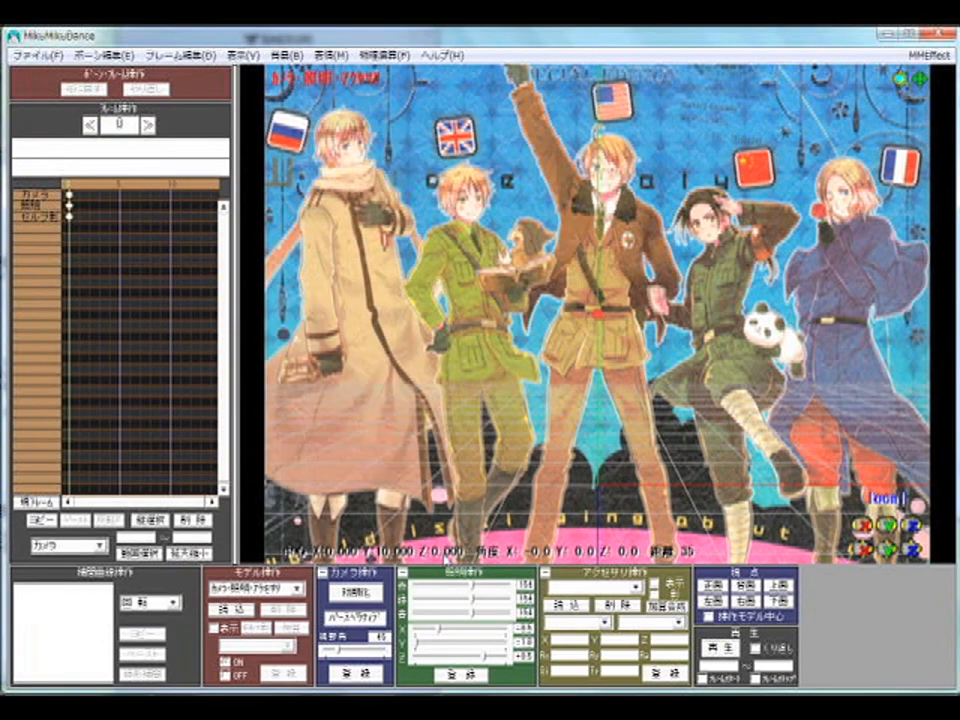
Examine the loaded model up close and from an oblique angle, ending in the front view.
left_click(344, 590)
left_click_drag(922, 78, 598, 428)
scroll(598, 432, "up", 5)
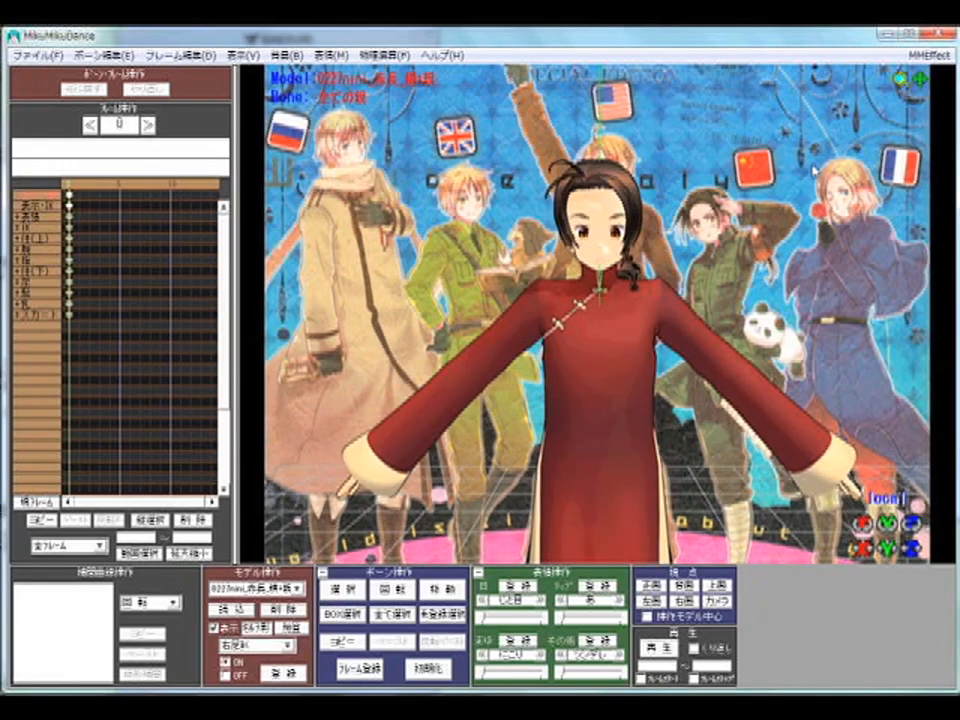
right_click_drag(792, 182, 850, 180)
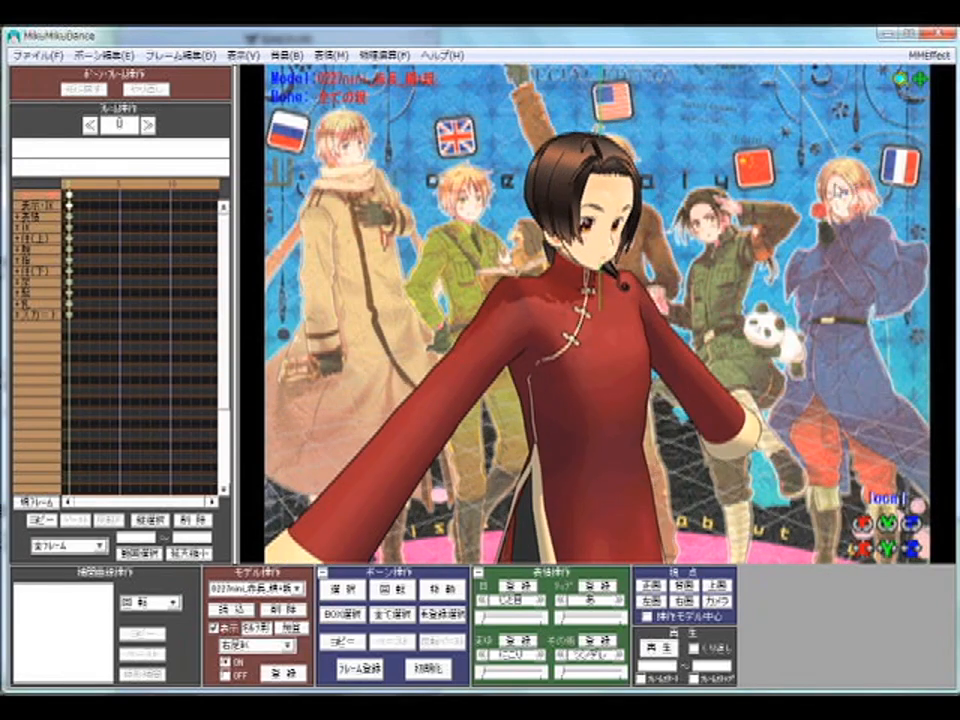
scroll(833, 182, "up", 3)
left_click_drag(919, 84, 598, 410)
left_click(652, 586)
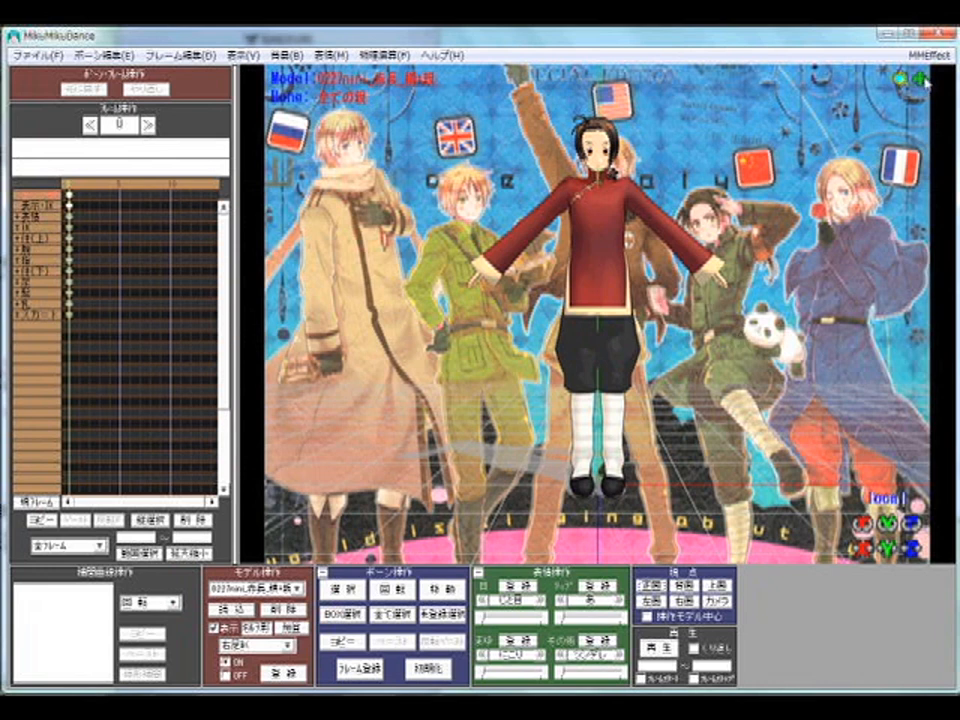
Shift the background image upward behind the model and enlarge it.
left_click_drag(922, 77, 605, 280)
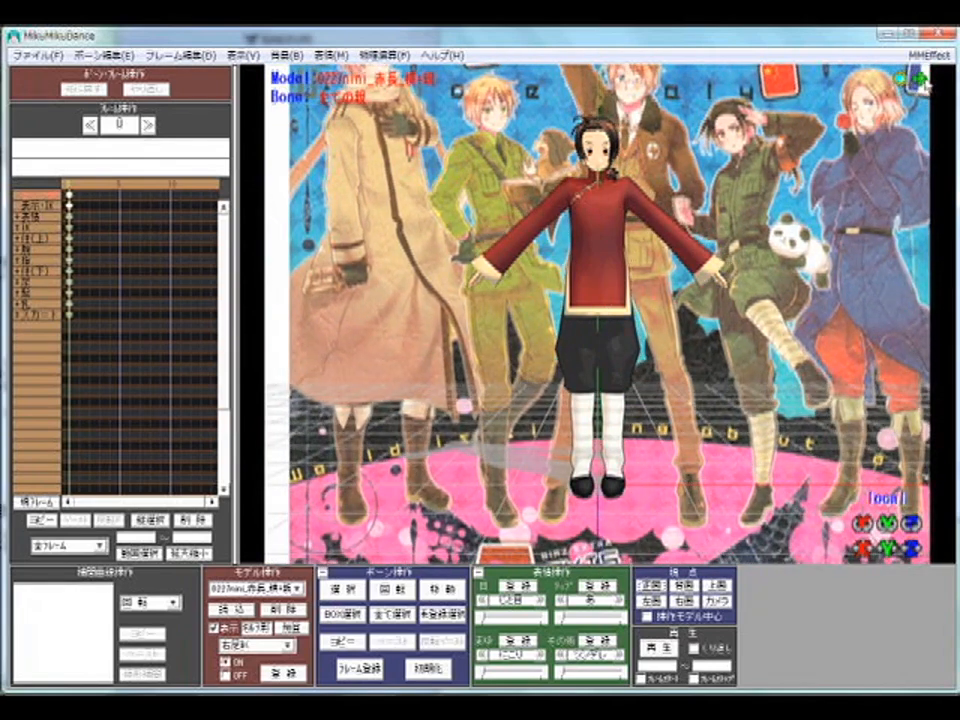
left_click_drag(900, 78, 615, 319)
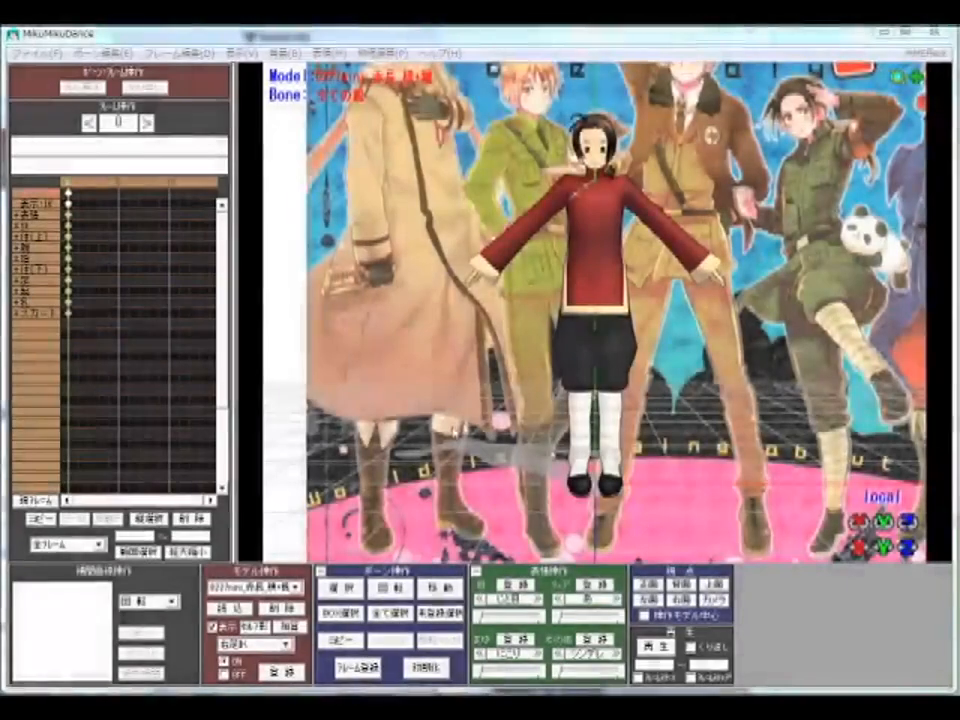
Try rotating the model's left elbow bone (左ひじ), reset it to its initial pose, and restore the front view.
right_click_drag(430, 320, 489, 266)
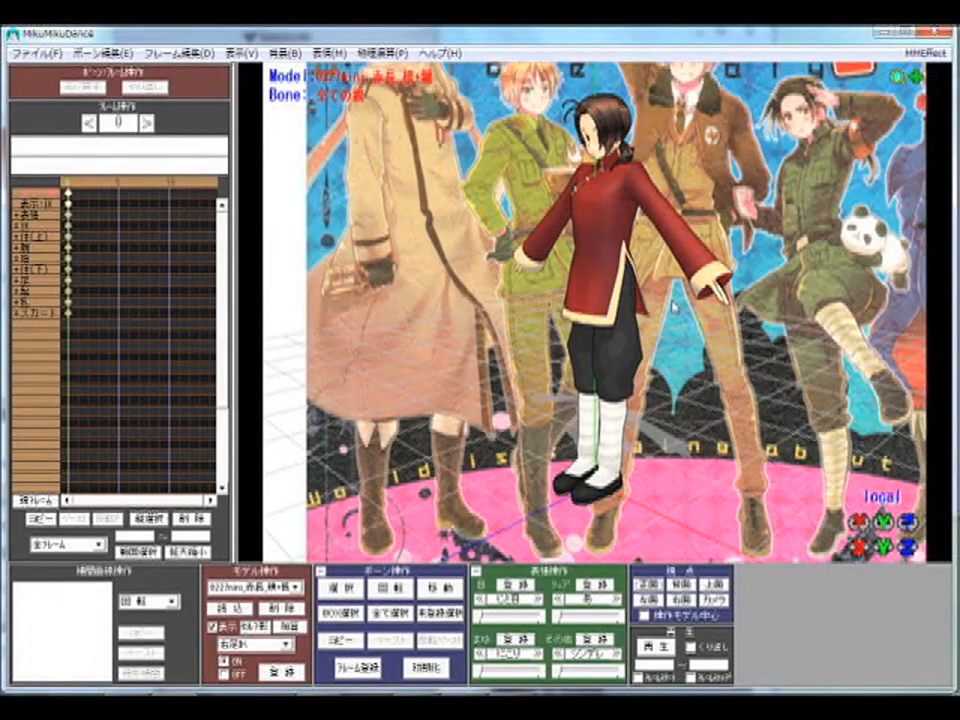
left_click(670, 230)
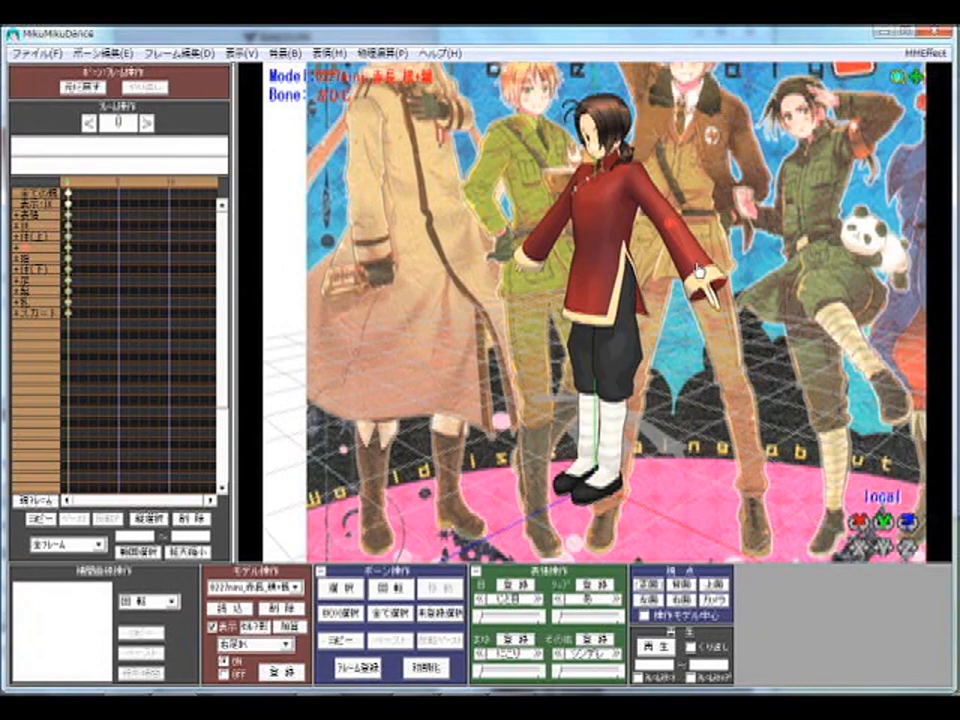
left_click_drag(697, 256, 697, 297)
left_click_drag(698, 226, 704, 258)
left_click(428, 671)
left_click(649, 584)
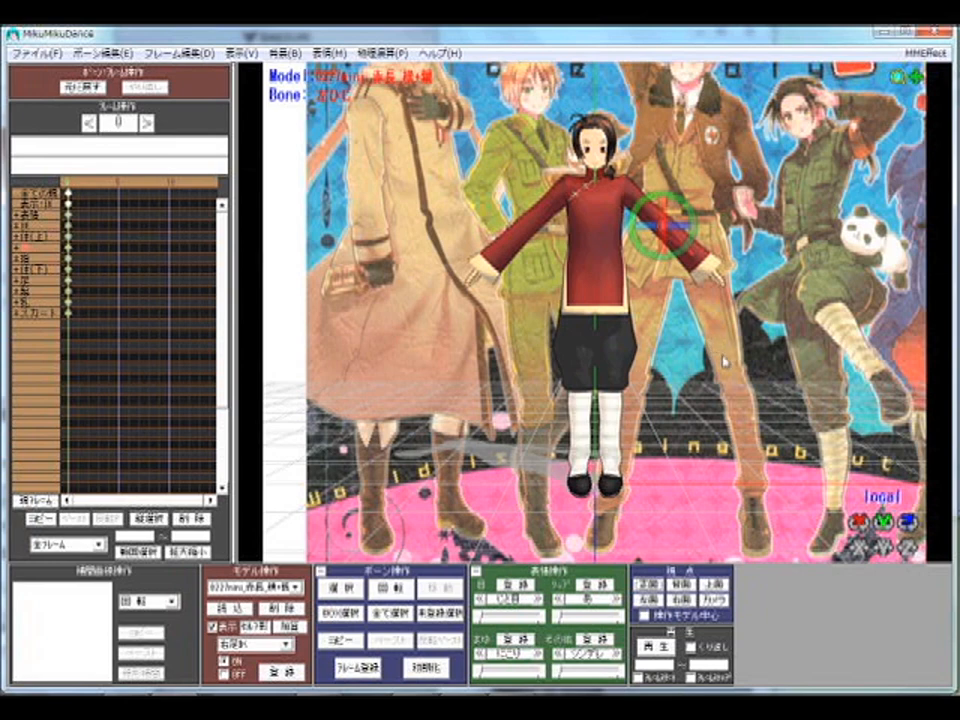
Twist and tilt the lower body bone (下半身) and register the pose as a keyframe at frame 5.
left_click(600, 263)
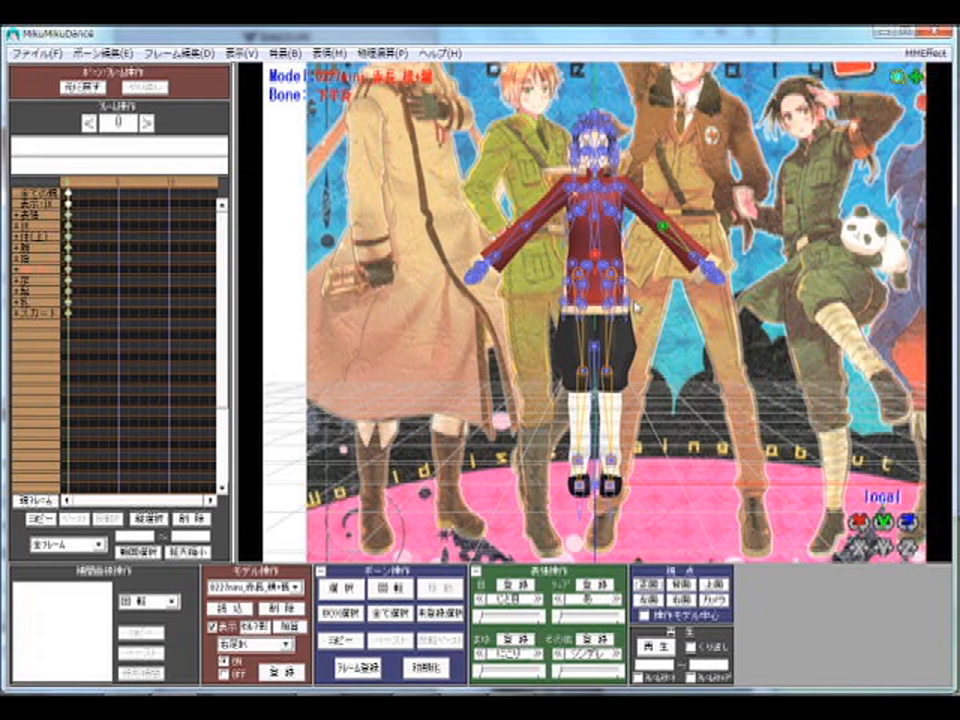
left_click(600, 256)
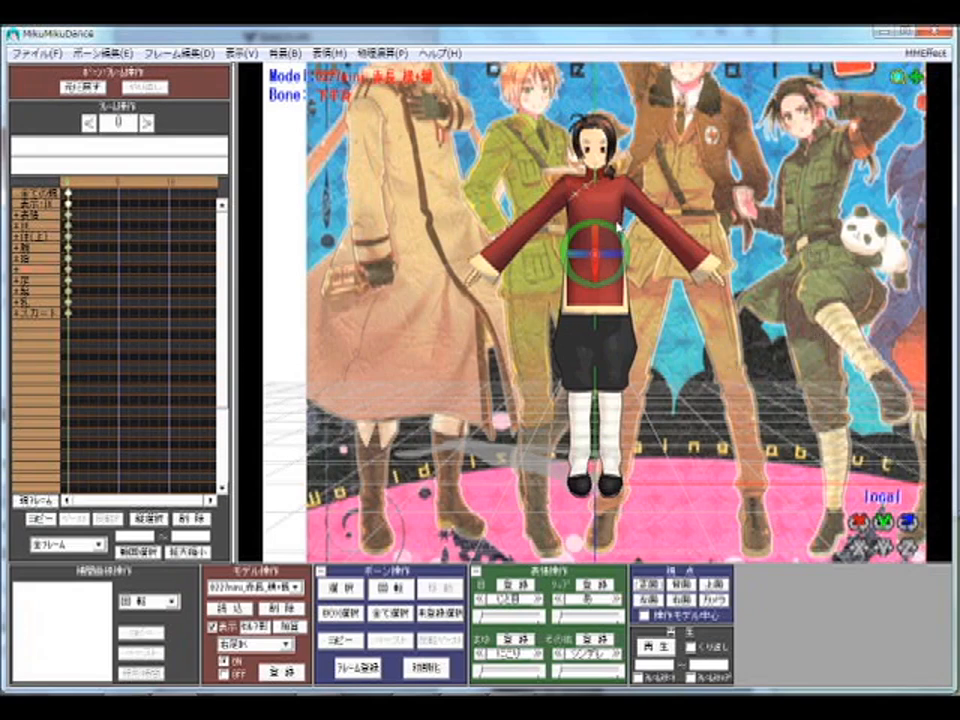
left_click_drag(610, 254, 574, 261)
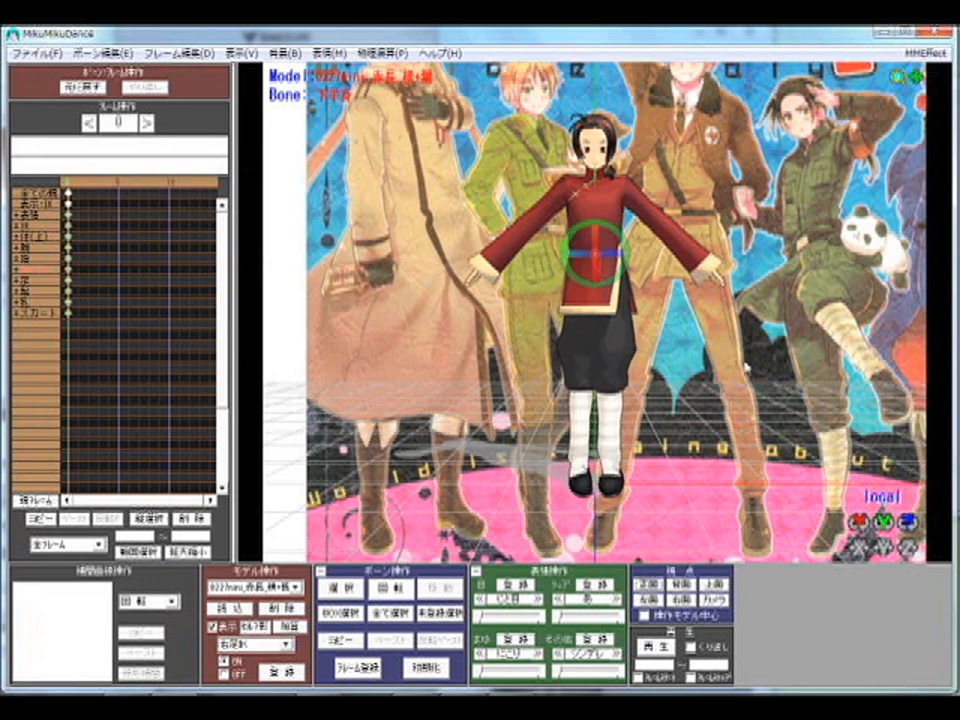
scroll(736, 329, "up", 3)
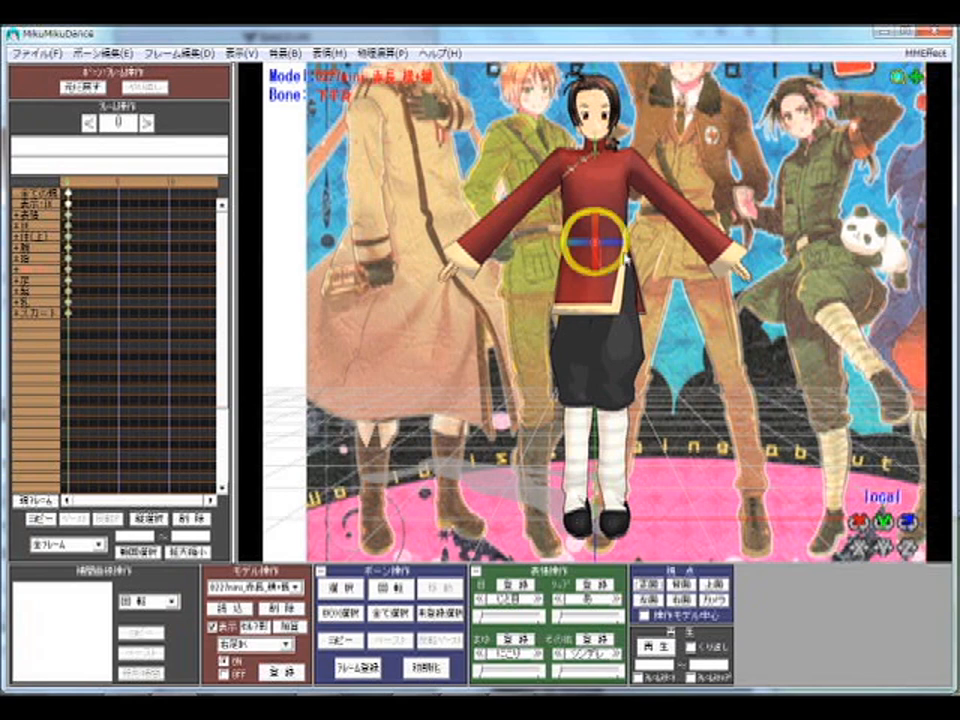
left_click_drag(619, 257, 719, 399)
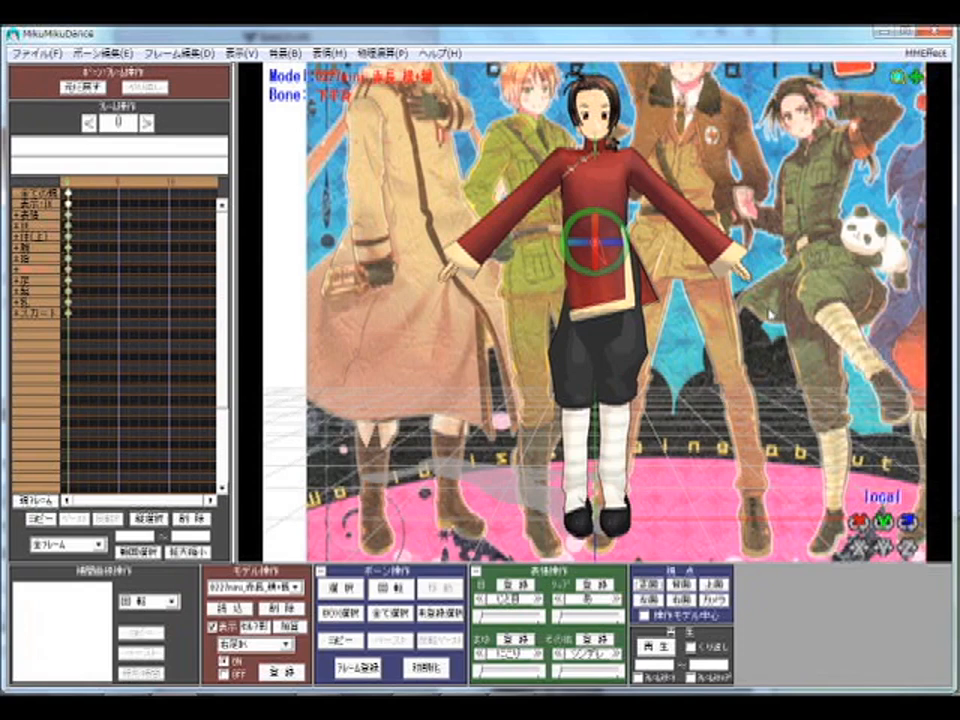
left_click_drag(595, 235, 590, 212)
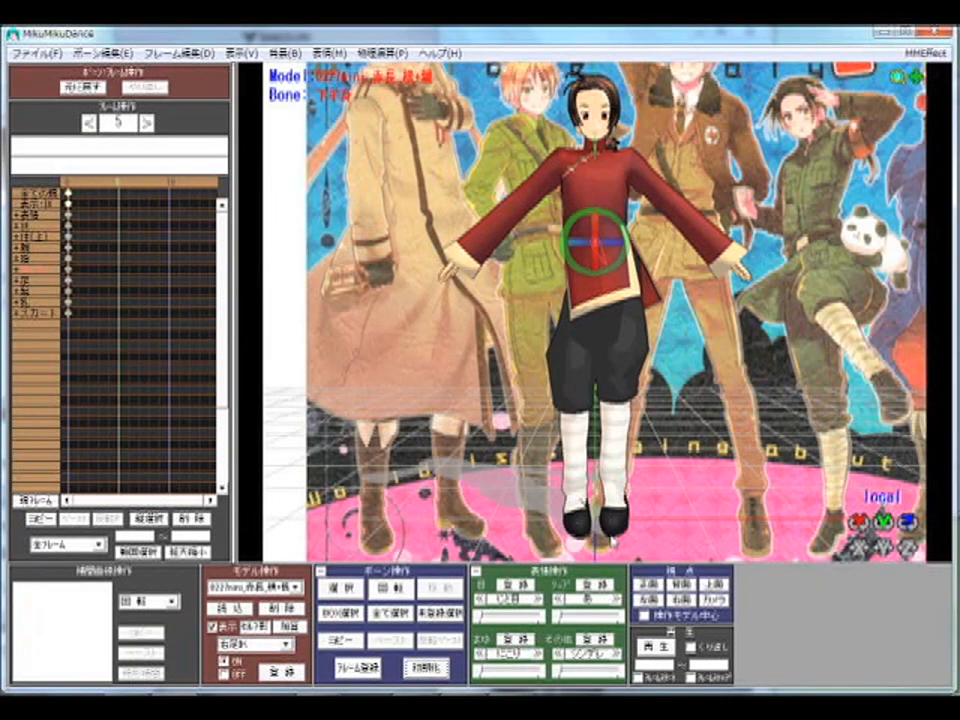
key("Return")
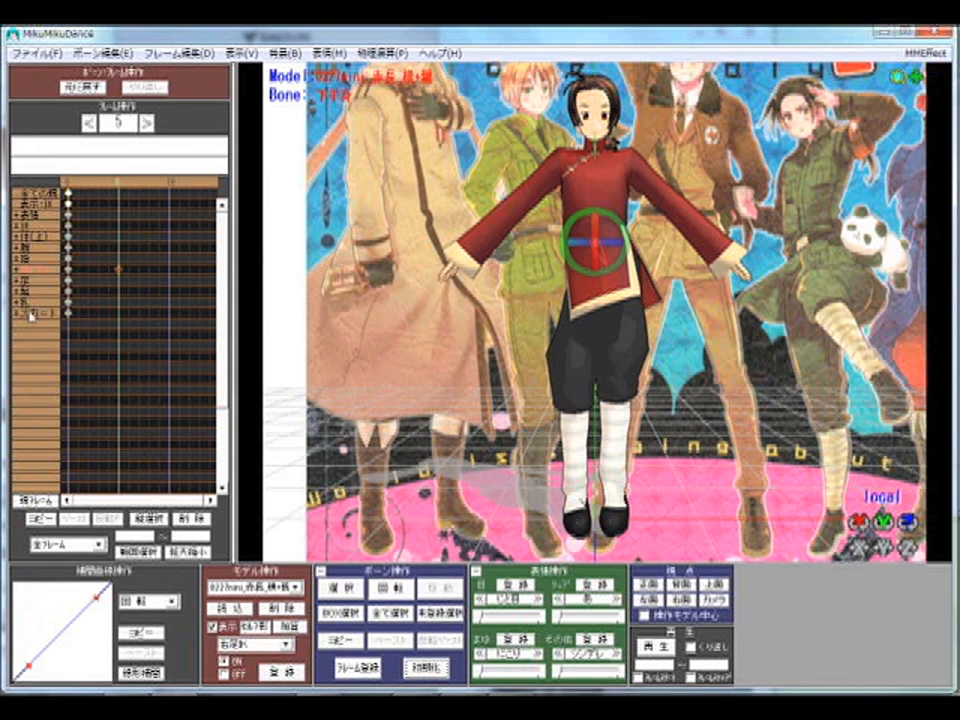
Delete the lower body keyframe at frame 5, undo and redo the deletion, and undo it once more.
left_click(16, 270)
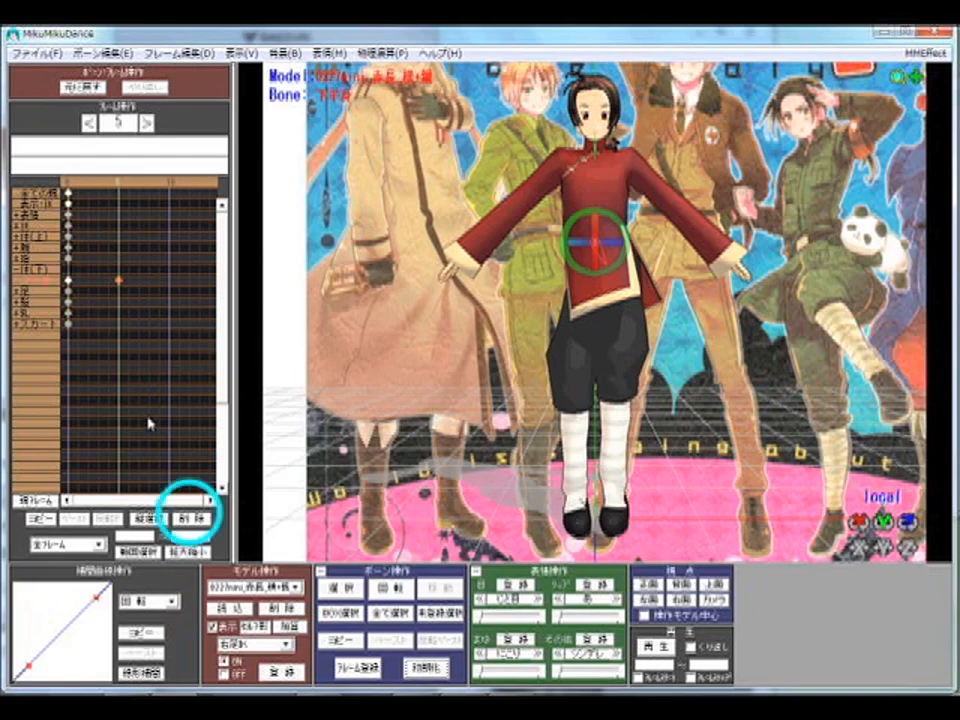
left_click(202, 520)
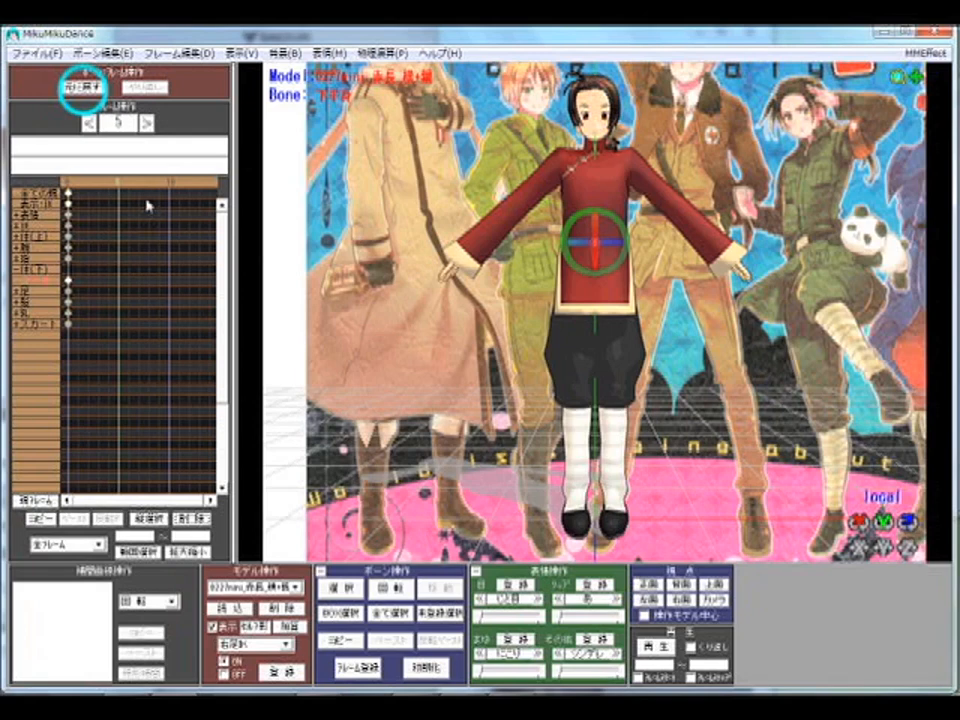
left_click(91, 91)
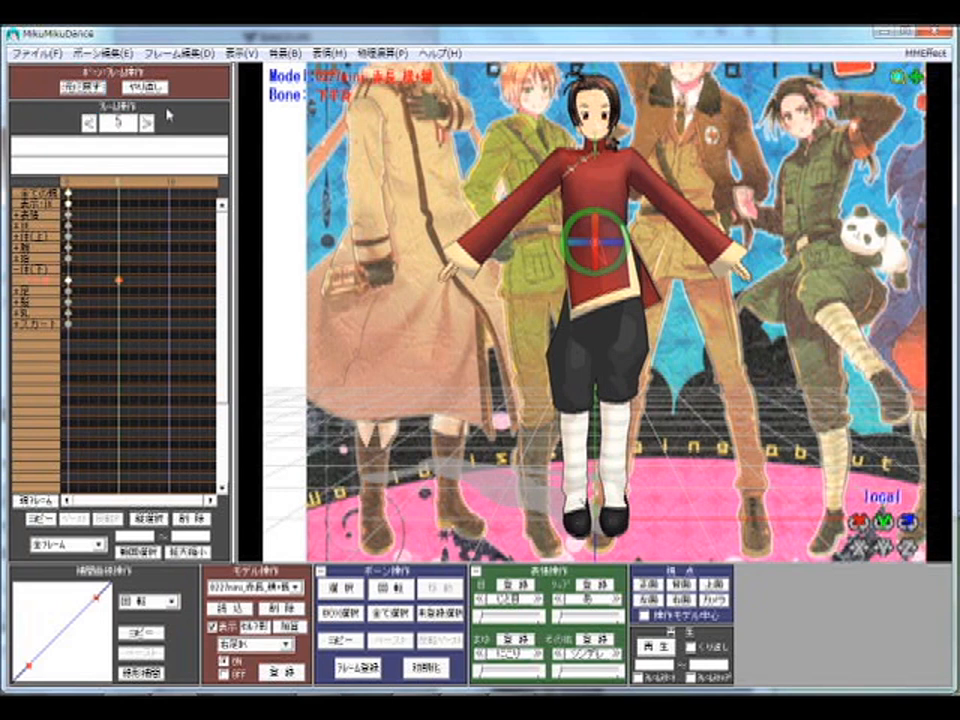
left_click(145, 88)
left_click(147, 87)
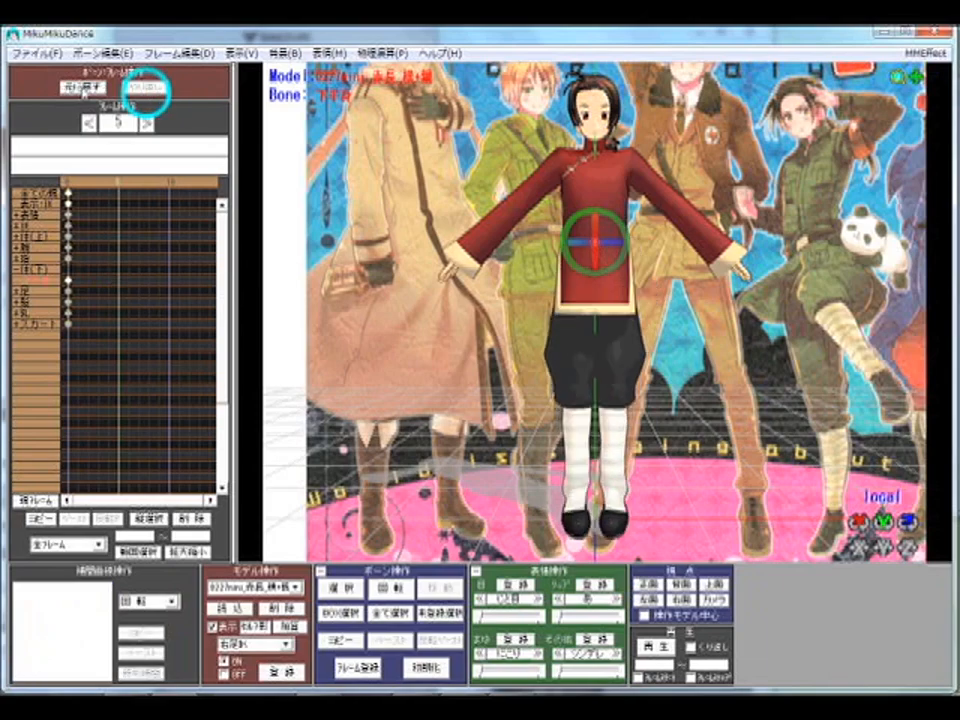
key("ctrl+z")
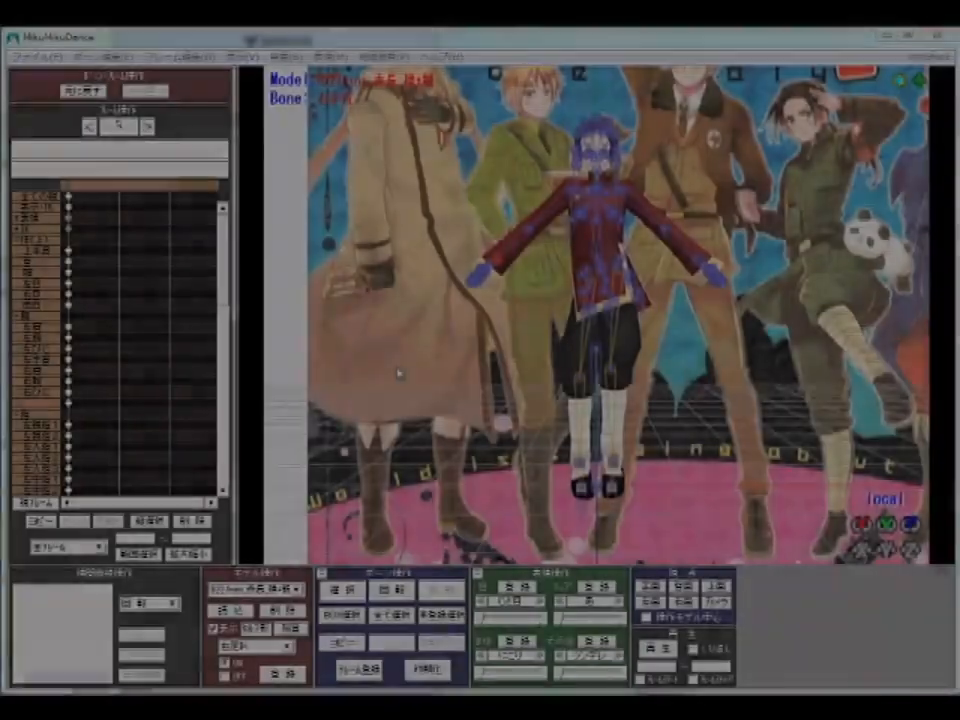
Turn the upper body bone (上半身) toward the model's right and register a keyframe at frame 5.
key("c")
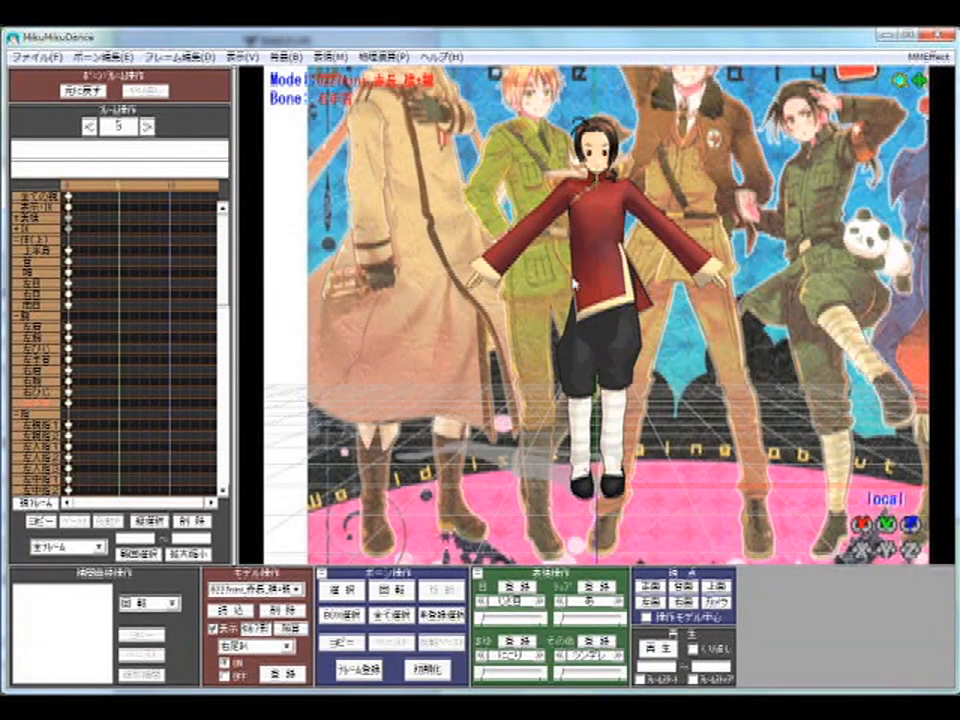
key("c")
left_click(597, 258)
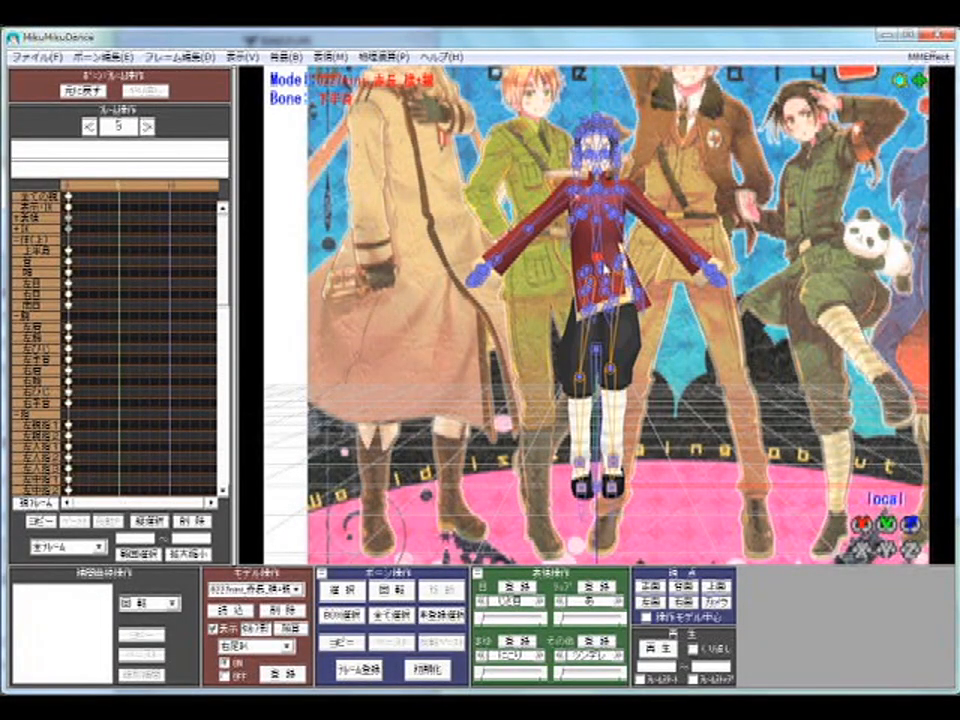
left_click(598, 262)
key("x")
left_click_drag(605, 262, 562, 265)
left_click_drag(628, 271, 598, 250)
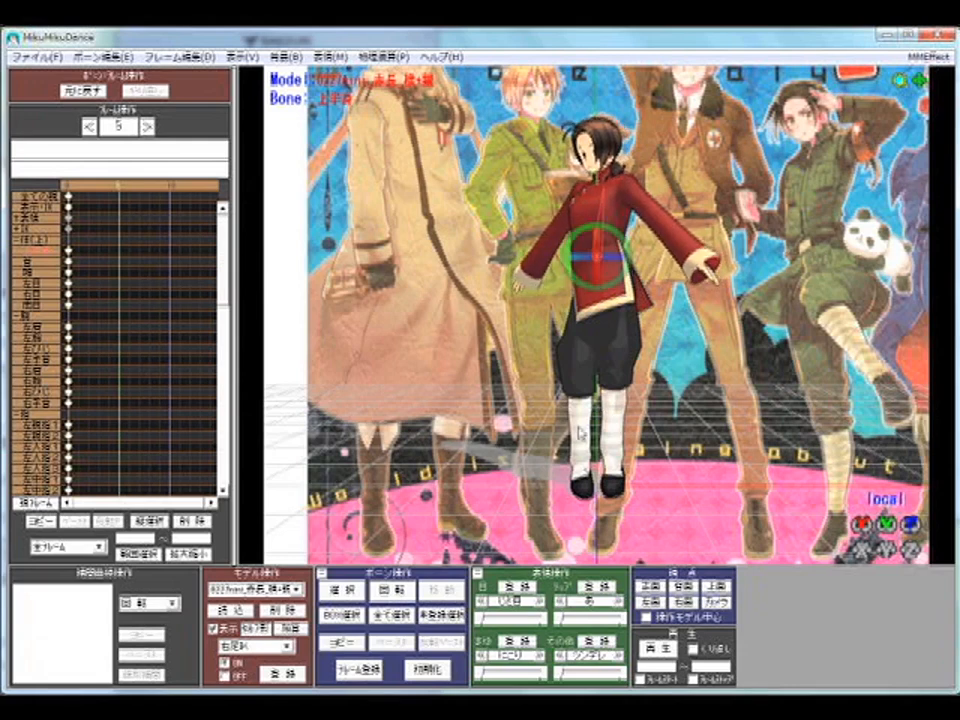
key("Return")
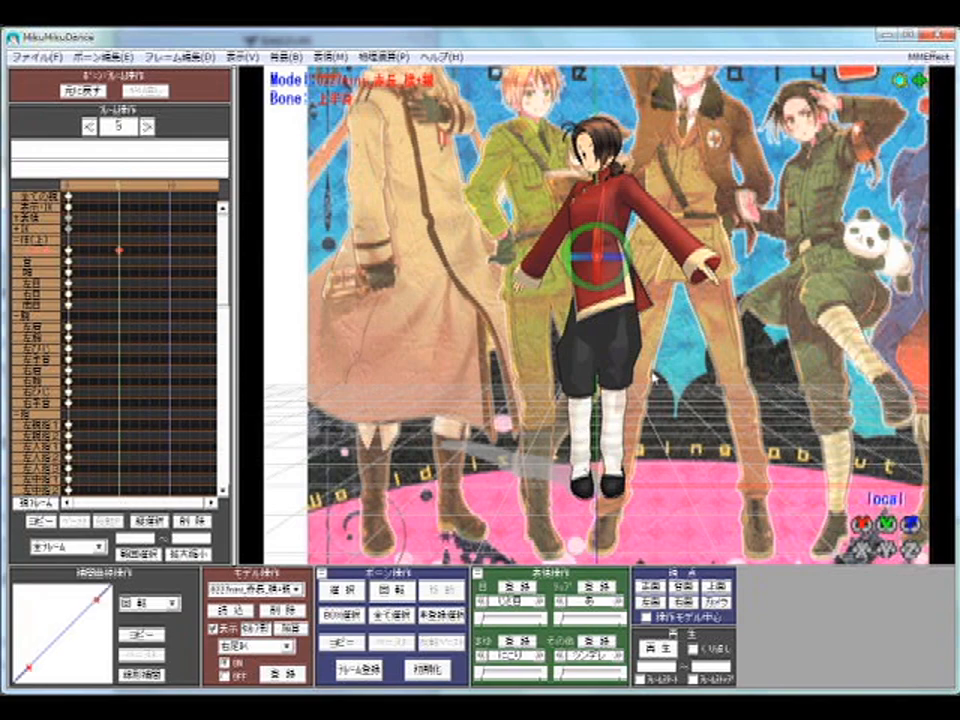
Try raising the model's left arm by rotating only the left arm bone (左腕).
scroll(654, 376, "up", 2)
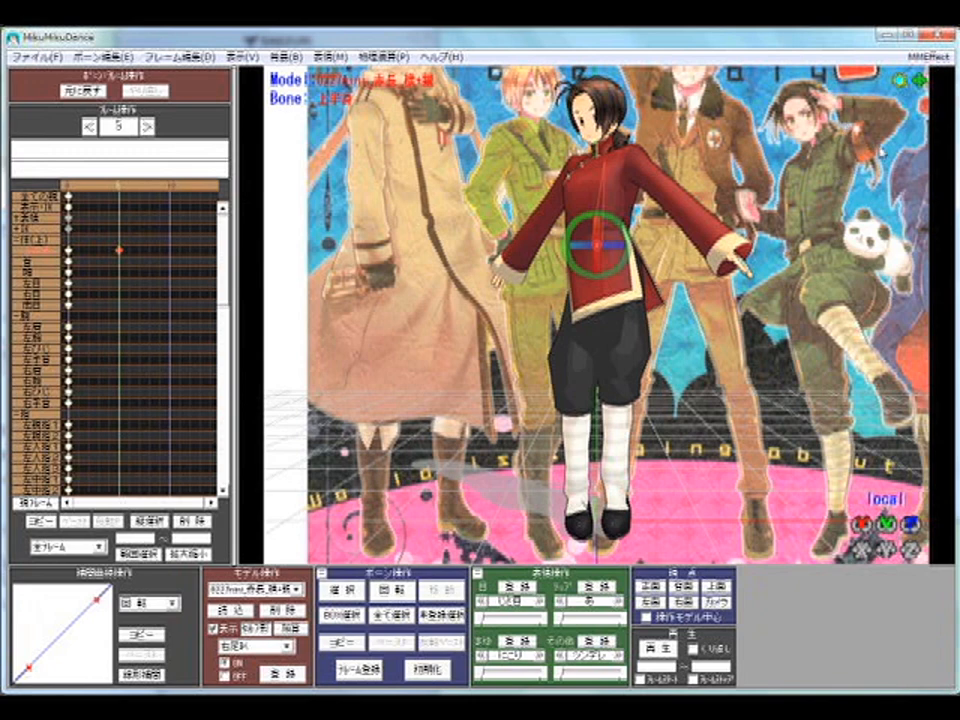
left_click(634, 172)
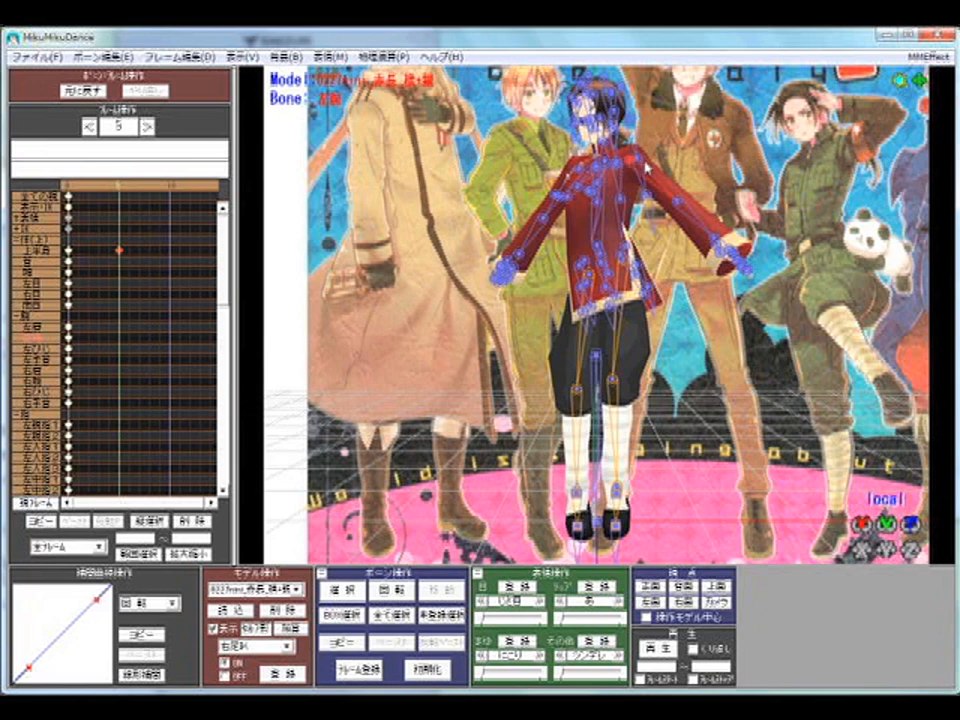
key("x")
left_click_drag(658, 168, 667, 99)
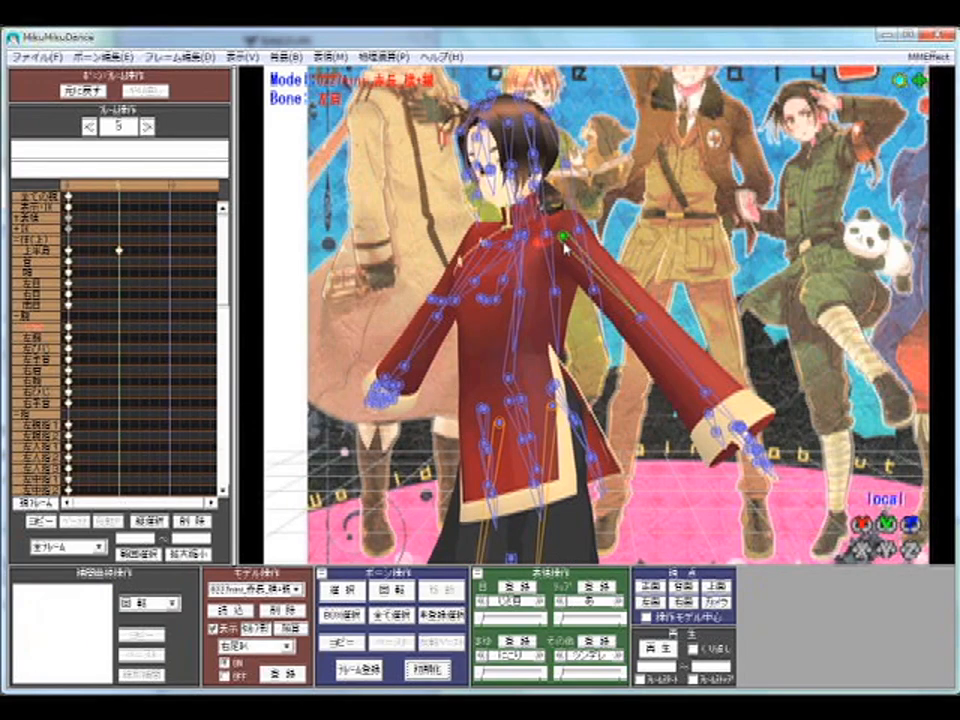
Try raising the model's left arm by rotating only the left shoulder bone (左肩), and reset the bone.
key("x")
mouse_move(567, 248)
left_mouse_down()
mouse_move(570, 236)
mouse_move(573, 268)
left_mouse_up()
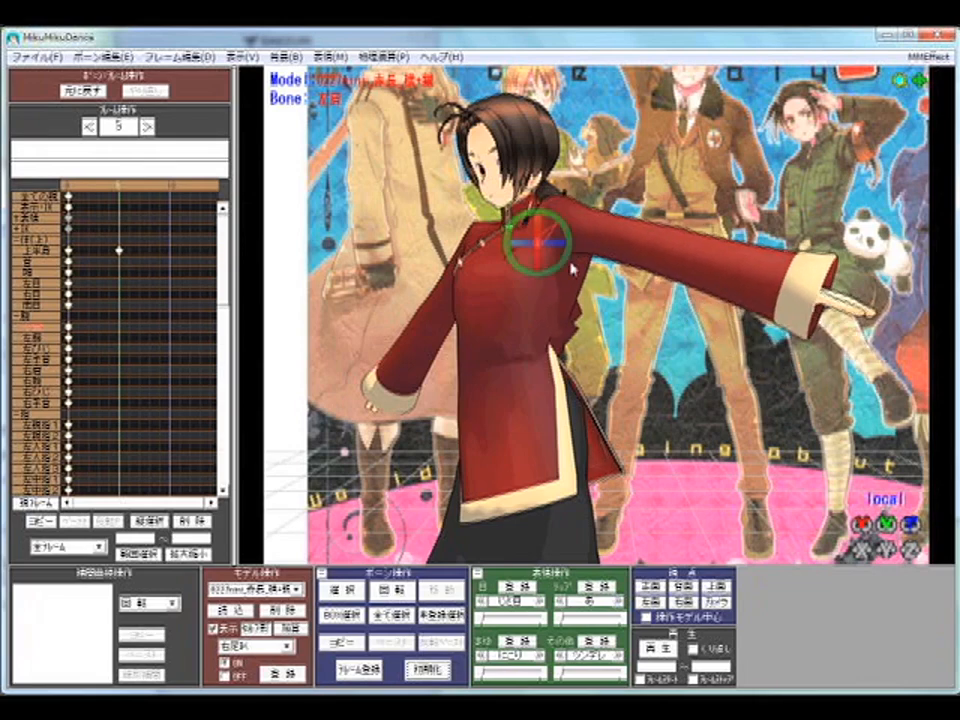
left_click(669, 250)
mouse_move(708, 265)
left_mouse_down()
mouse_move(699, 241)
mouse_move(716, 270)
left_mouse_up()
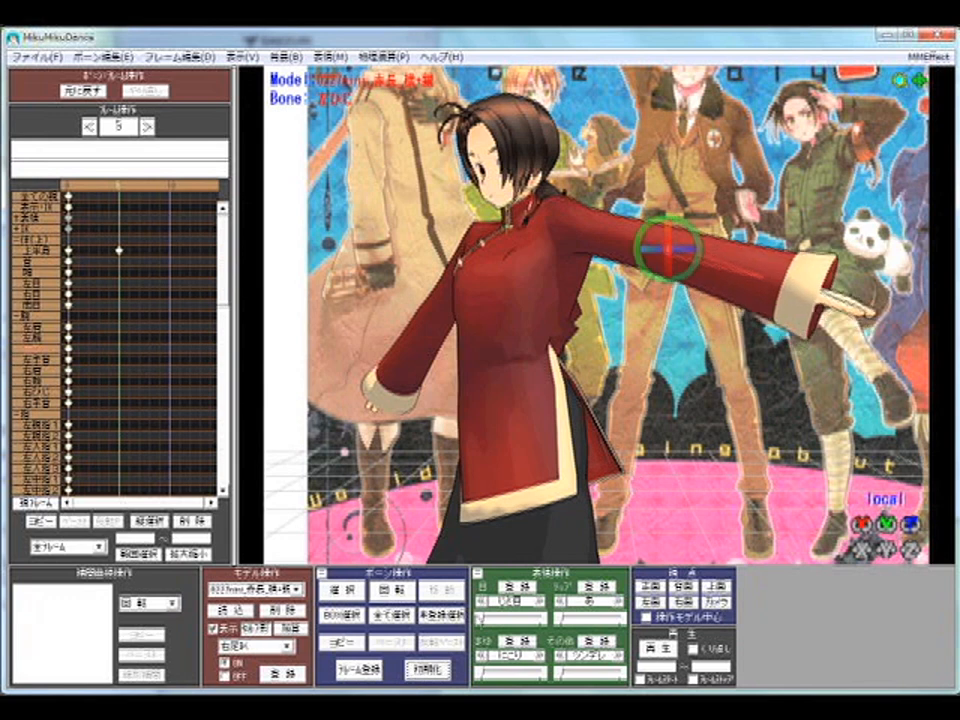
left_click(558, 271)
left_click(558, 224)
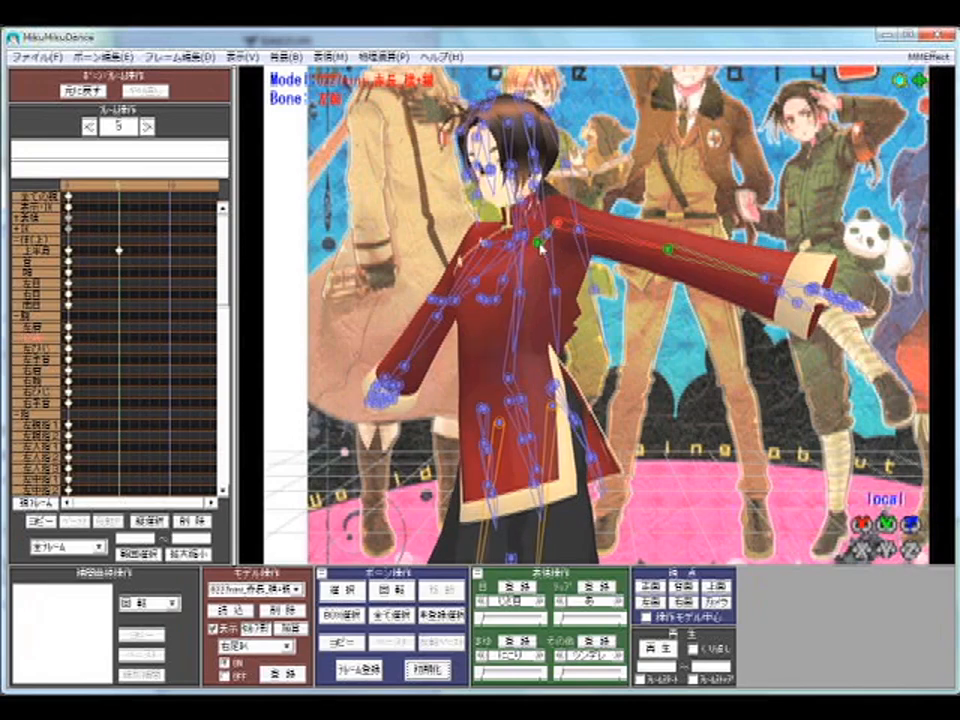
left_click(538, 242)
mouse_move(576, 240)
left_mouse_down()
mouse_move(574, 270)
mouse_move(558, 250)
mouse_move(565, 241)
mouse_move(604, 246)
mouse_move(514, 256)
mouse_move(595, 232)
mouse_move(560, 226)
mouse_move(540, 238)
mouse_move(550, 214)
mouse_move(560, 243)
left_mouse_up()
left_click(425, 670)
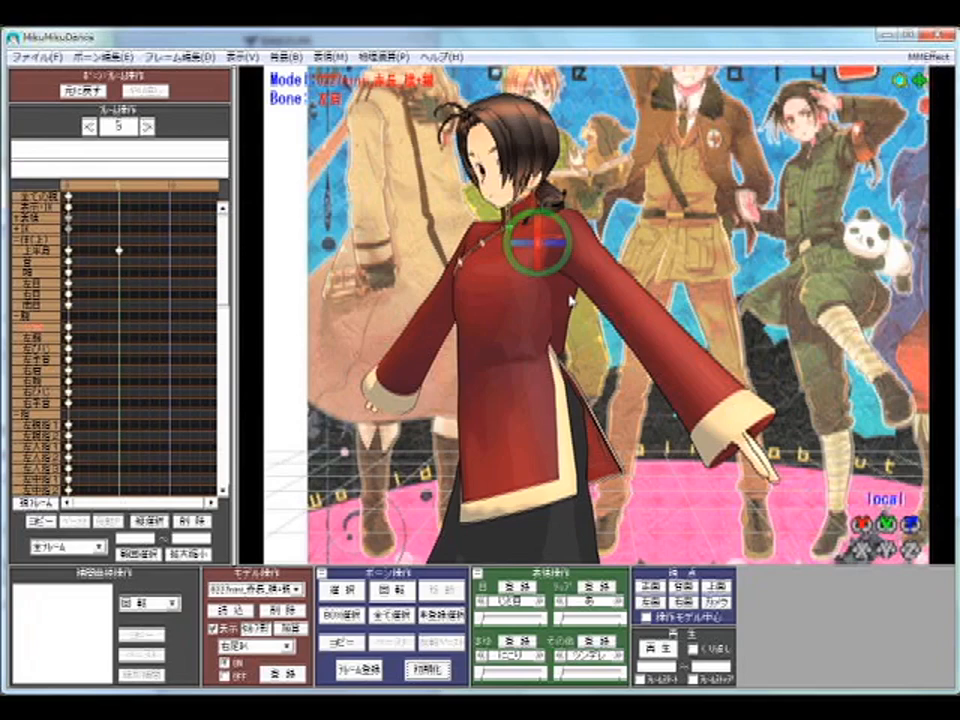
Rotate the left shoulder bone (左肩) to raise and twist the left arm partway, and register a keyframe at frame 5.
left_click(570, 296)
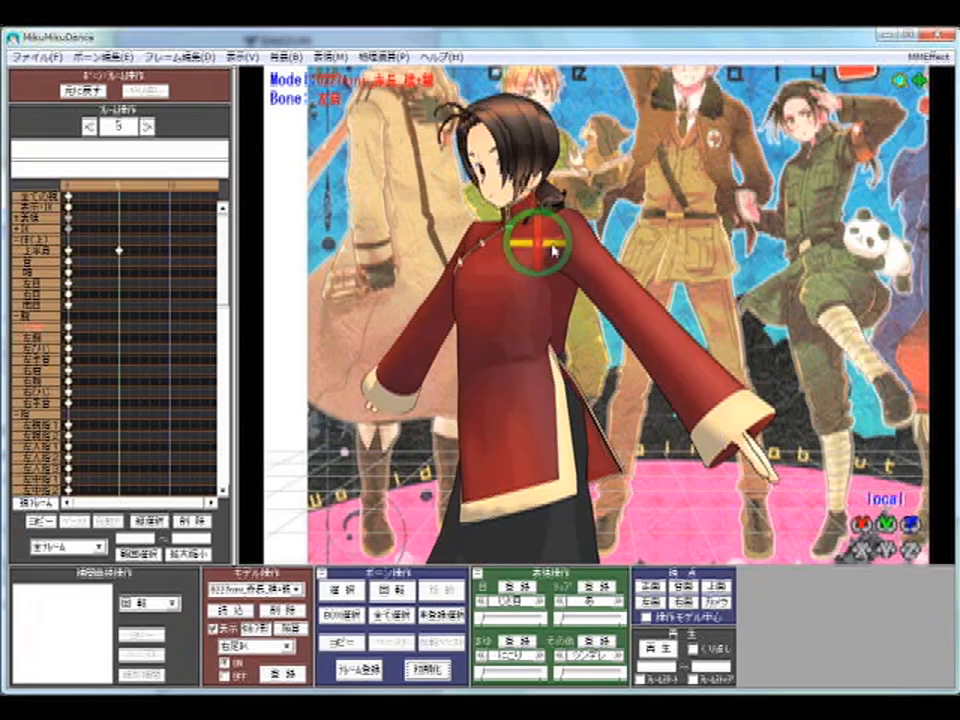
left_click_drag(566, 256, 568, 250)
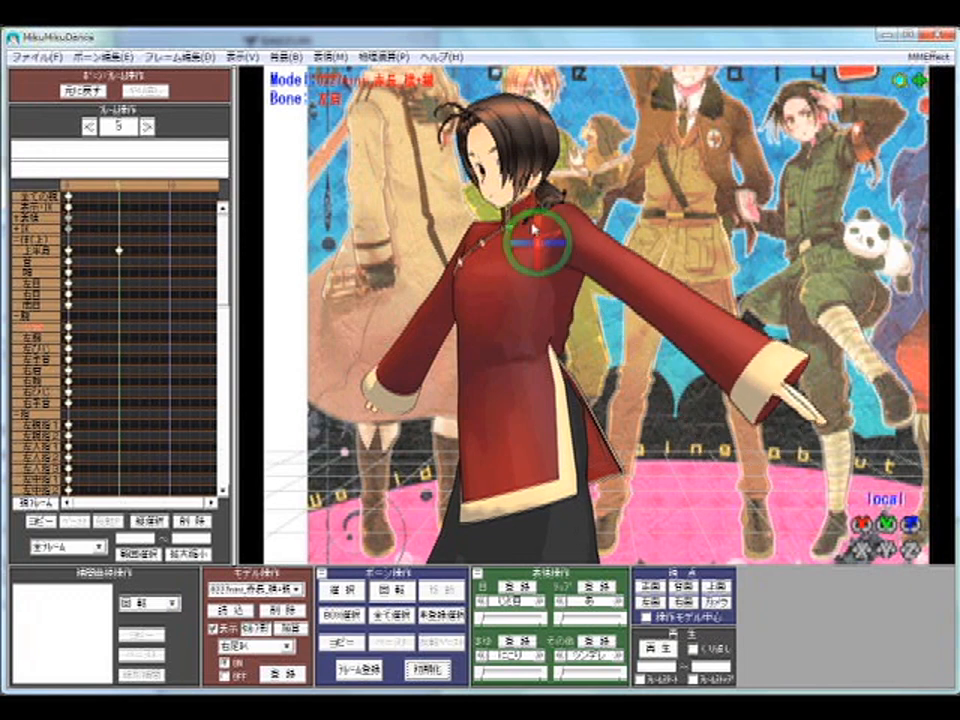
mouse_move(539, 236)
left_mouse_down()
mouse_move(544, 212)
mouse_move(543, 250)
mouse_move(510, 251)
mouse_move(585, 252)
mouse_move(538, 253)
mouse_move(555, 250)
left_mouse_up()
key("Return")
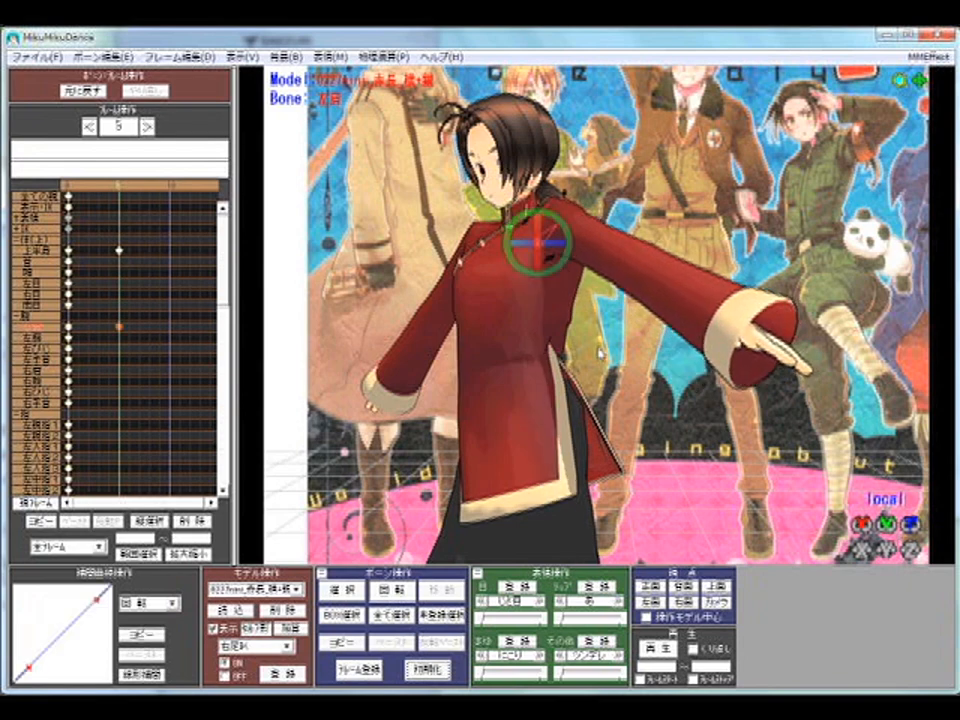
Rotate the left arm bone (左腕) so the arm points diagonally up above the shoulder, and register a keyframe at frame 5.
key("c")
left_click(559, 227)
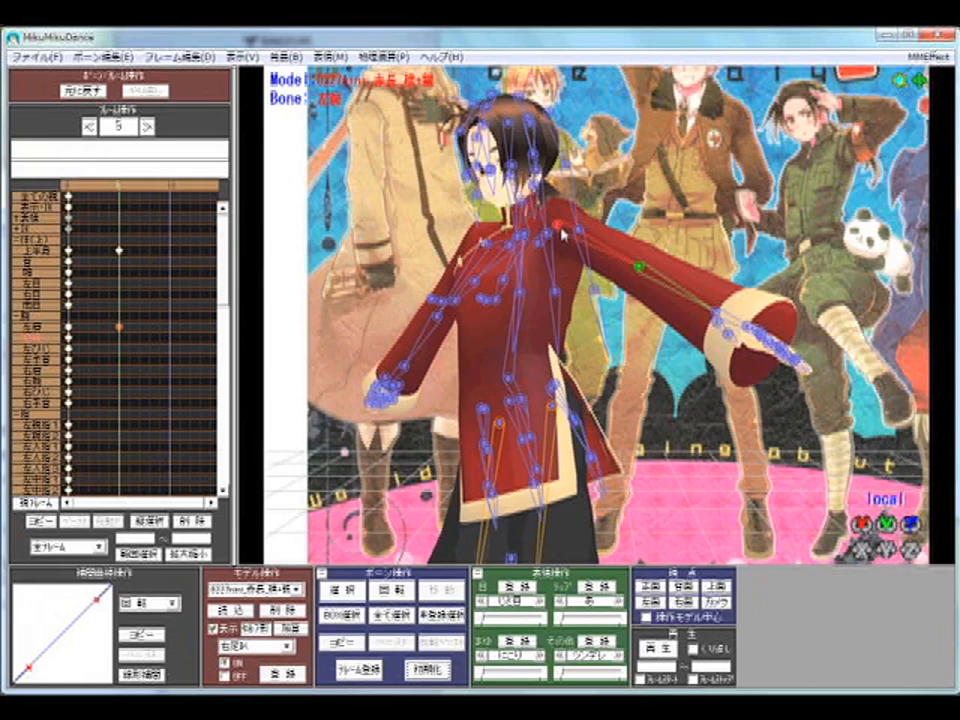
key("x")
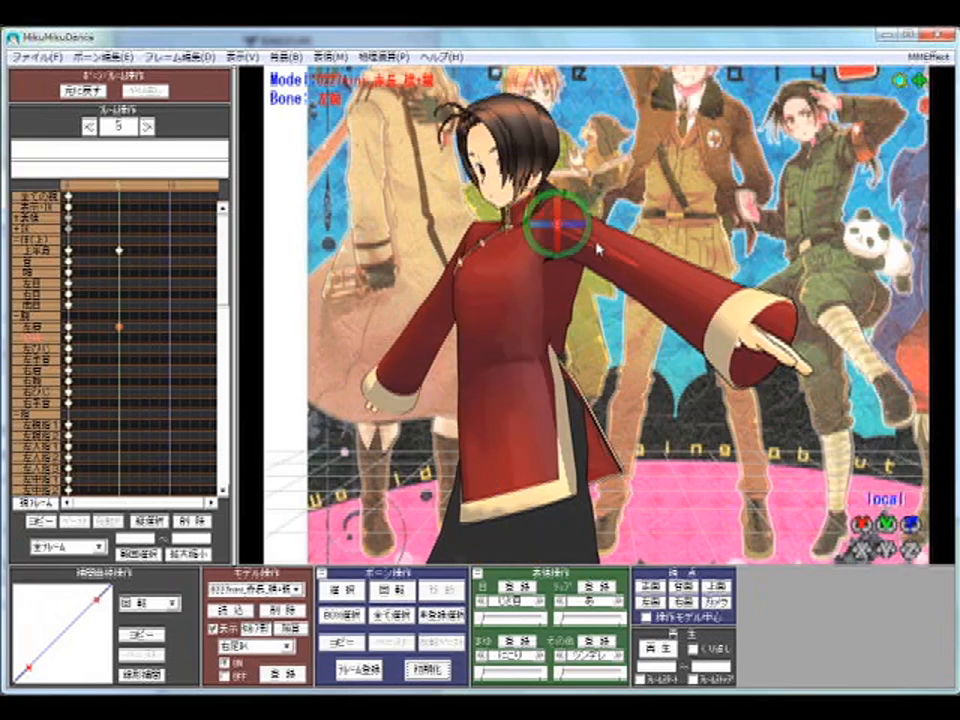
left_click_drag(586, 236, 594, 199)
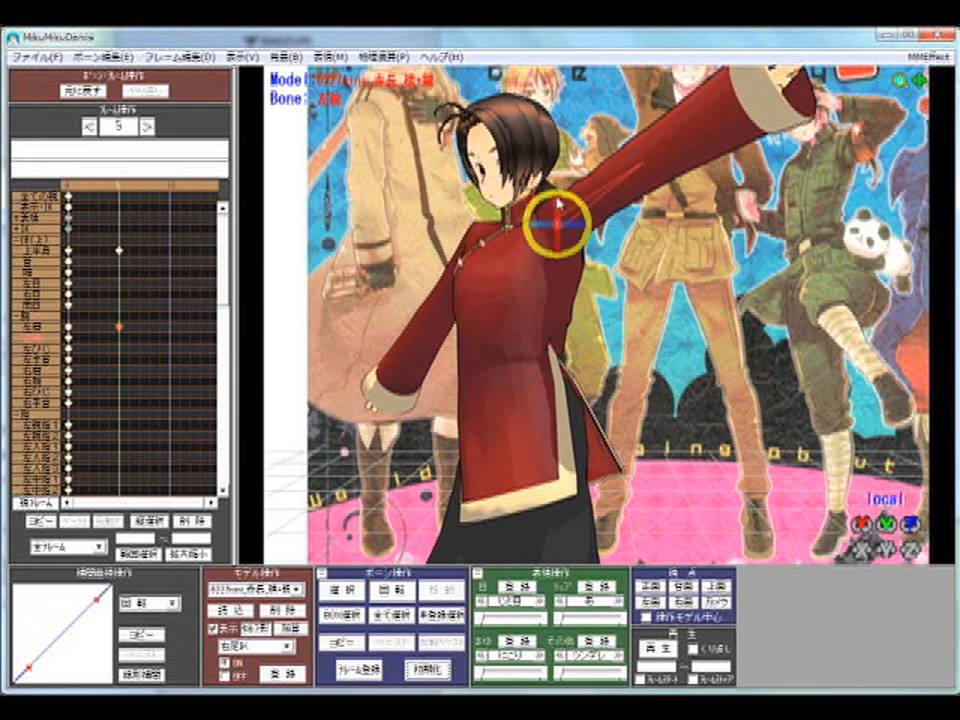
left_click_drag(561, 207, 596, 231)
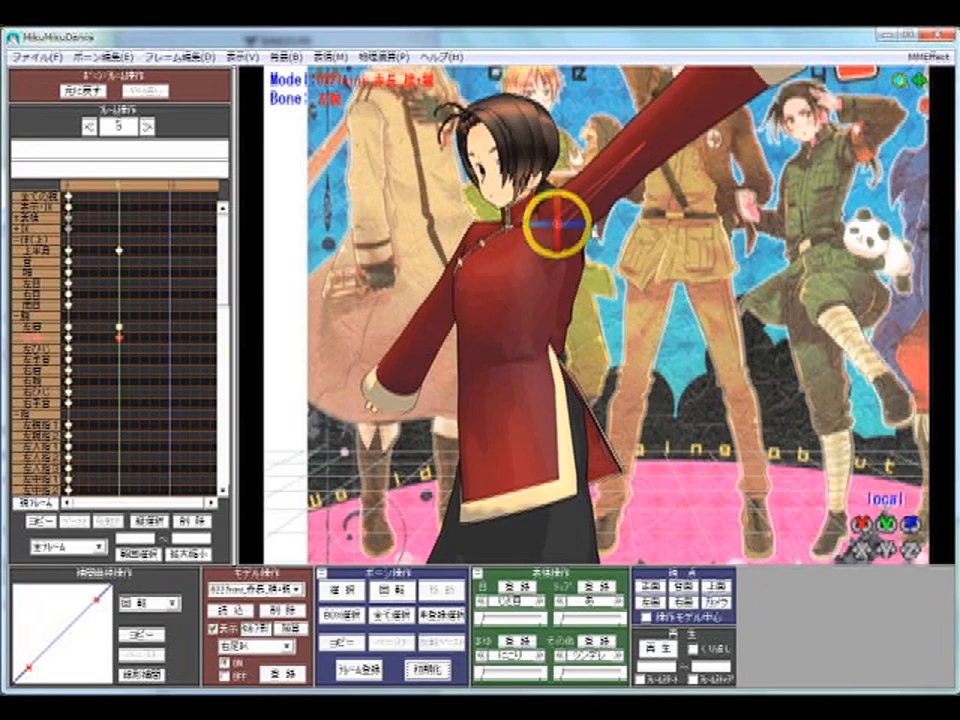
Bend the left elbow (左ひじ) so the forearm reaches over the head, and register a keyframe at frame 5.
left_click(646, 141)
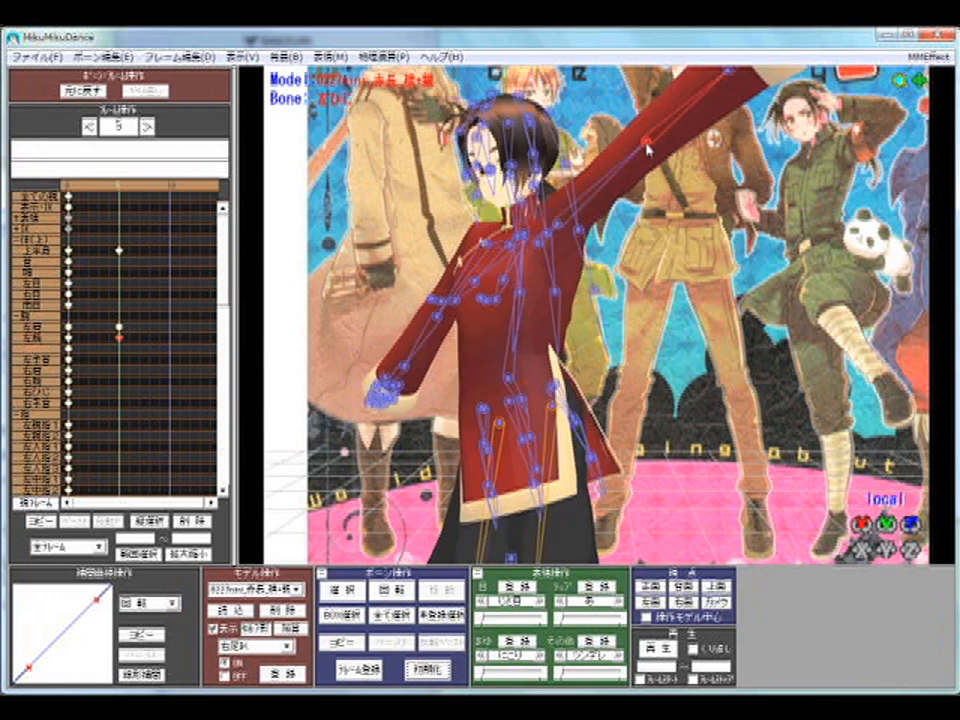
left_click(646, 141)
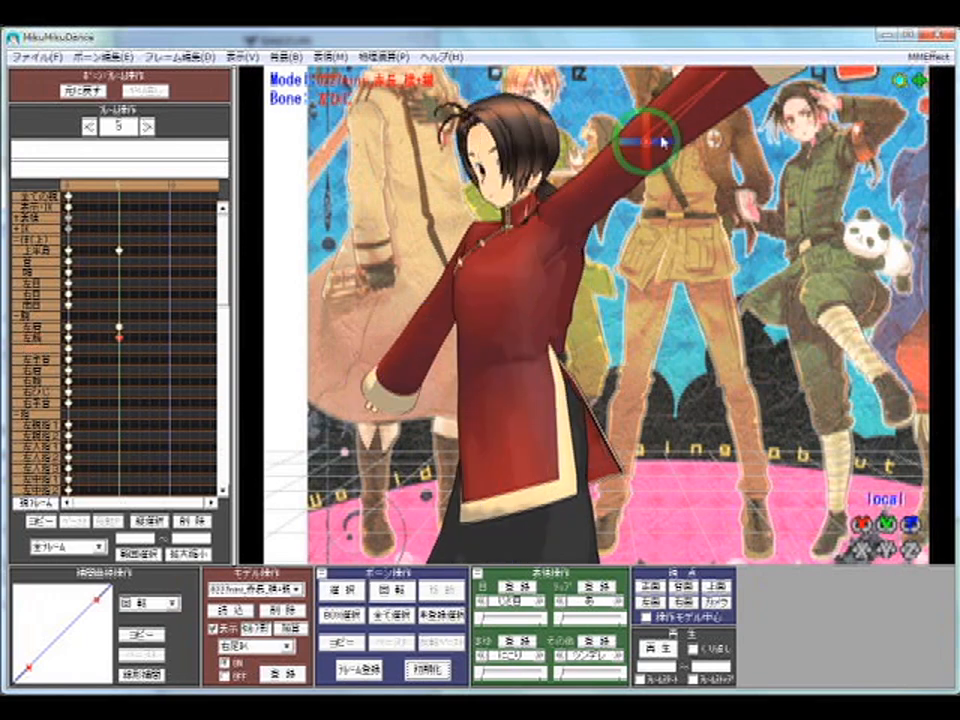
left_click_drag(668, 150, 353, 129)
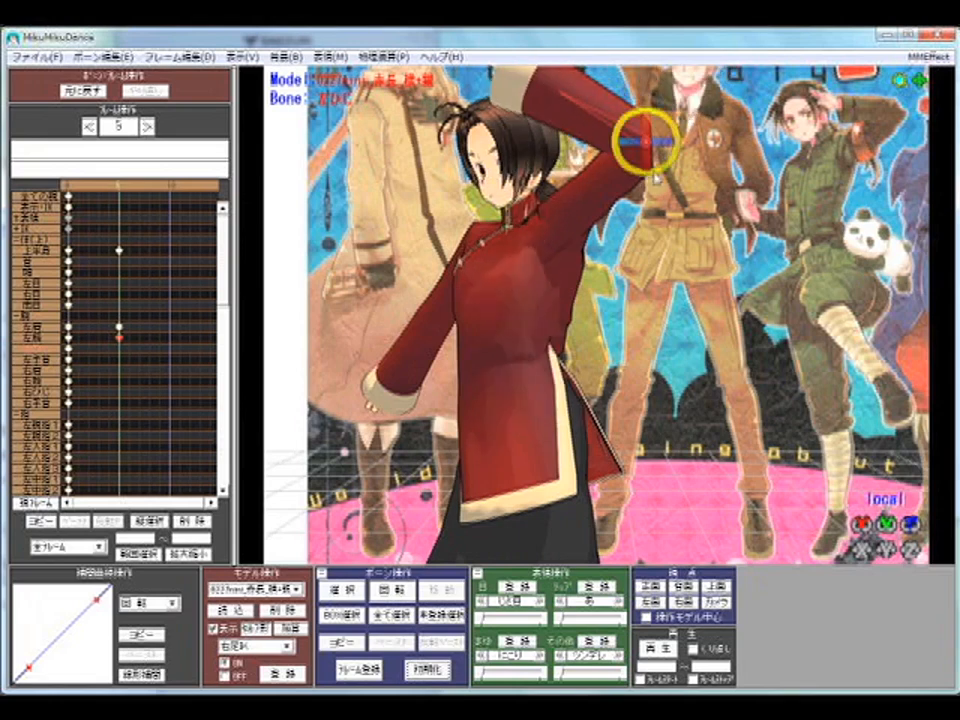
left_click_drag(670, 157, 652, 147)
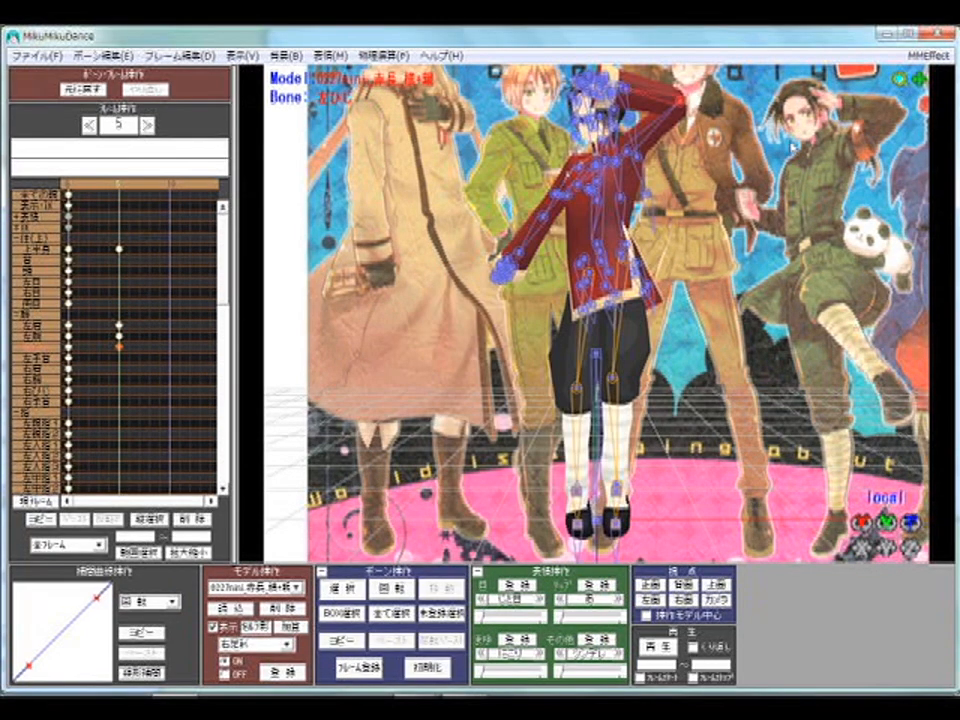
Rotate the right shoulder bone (右肩) to lower the right arm toward the body, and register a keyframe at frame 5.
right_click_drag(602, 166, 602, 167)
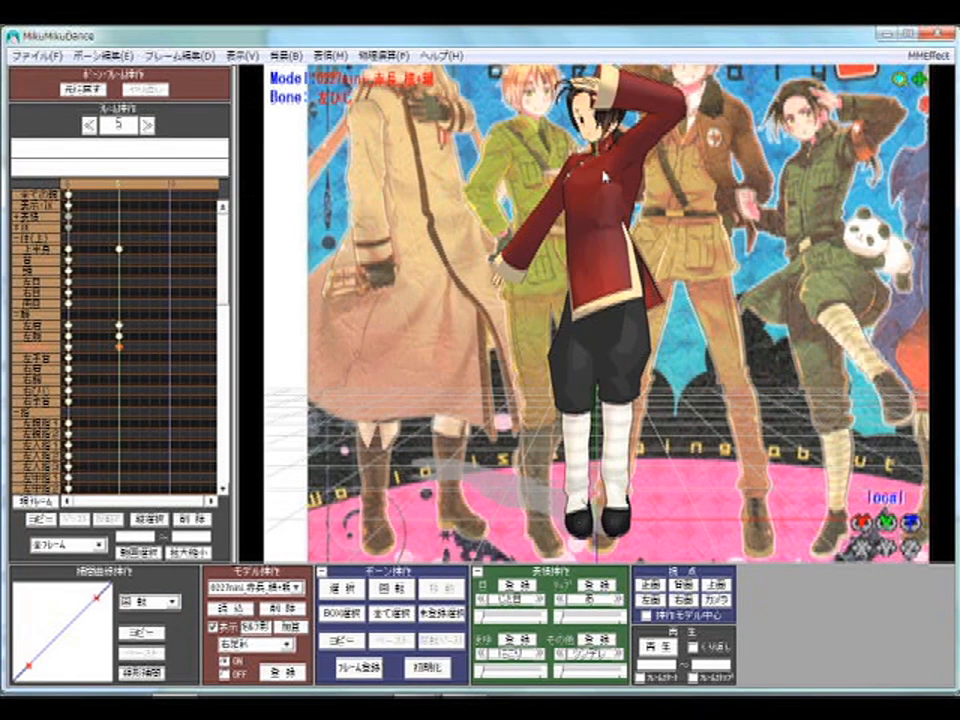
left_click(600, 171)
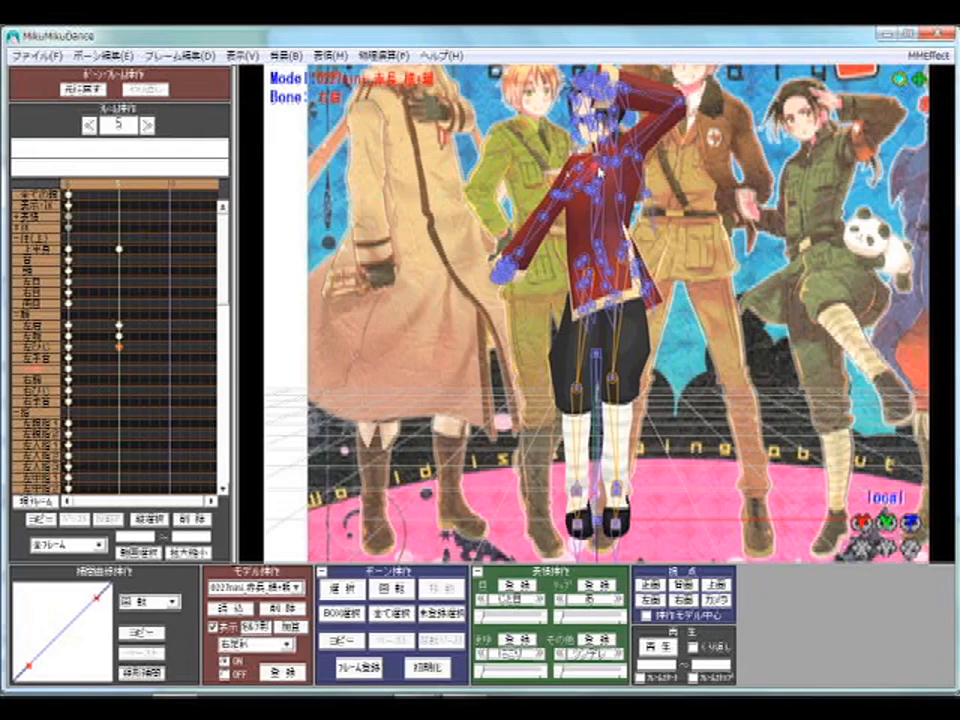
key("x")
left_click_drag(629, 175, 631, 166)
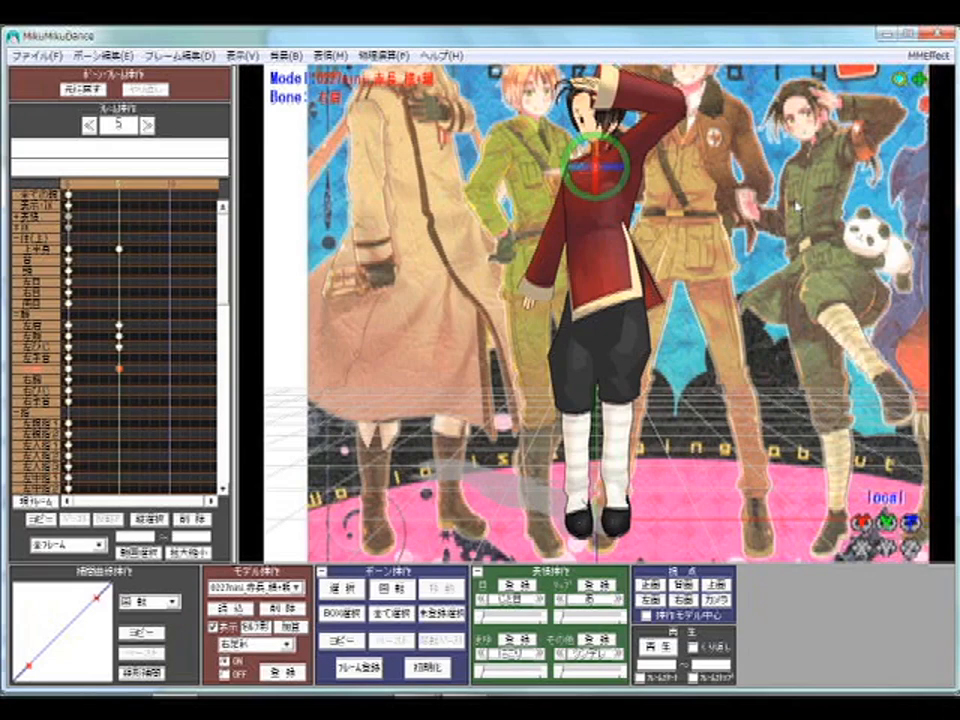
Rotate the right arm bone (右腕) to bring the arm closer to the torso, and register a keyframe at frame 5.
key("c")
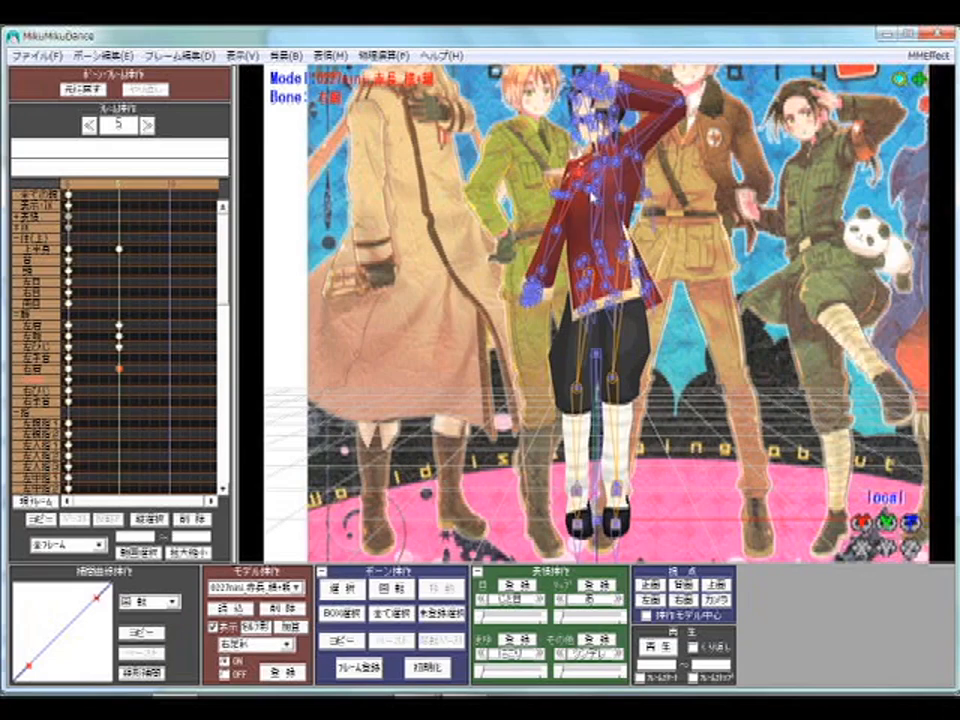
key("x")
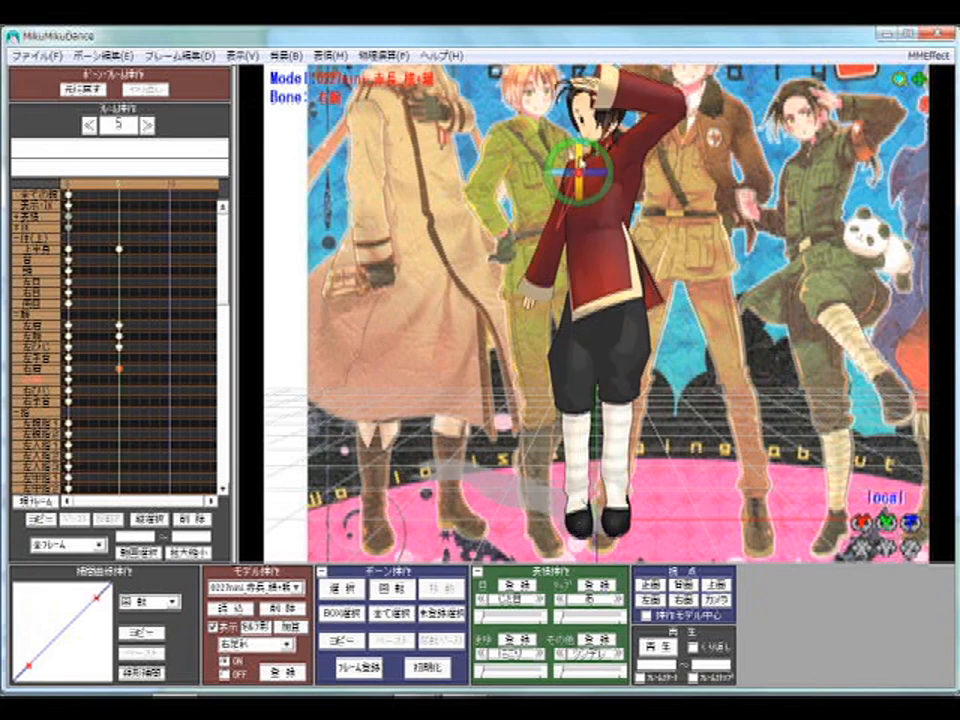
left_click_drag(610, 175, 616, 180)
key("Return")
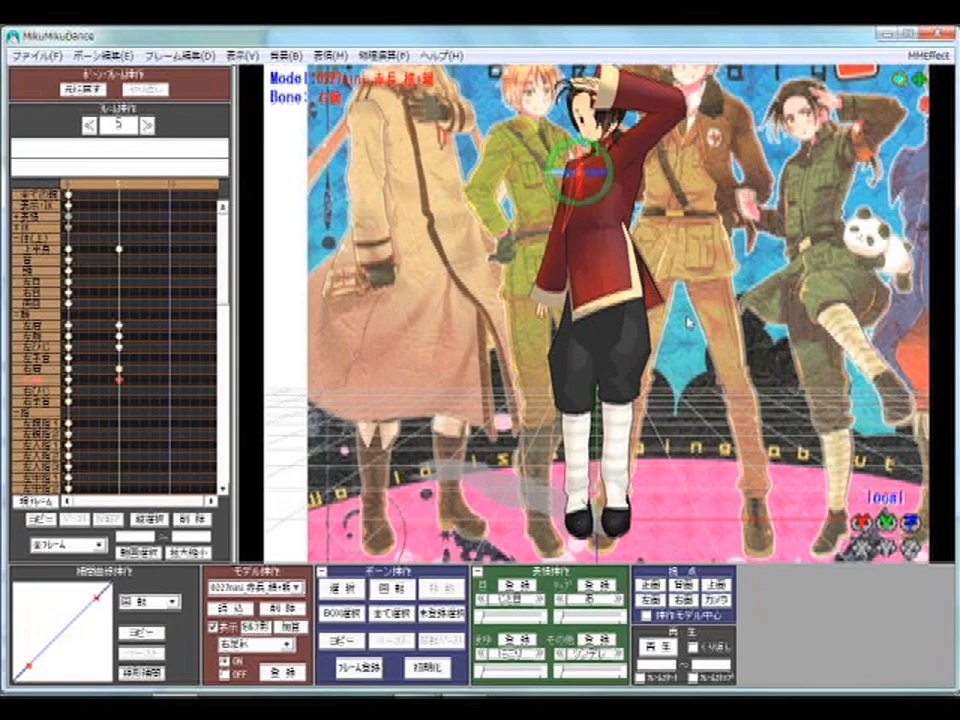
Try bending the right elbow (右ひじ) to raise the forearm outward, and twist it to turn the palm.
scroll(803, 183, "up", 5)
middle_click_drag(560, 180, 544, 324)
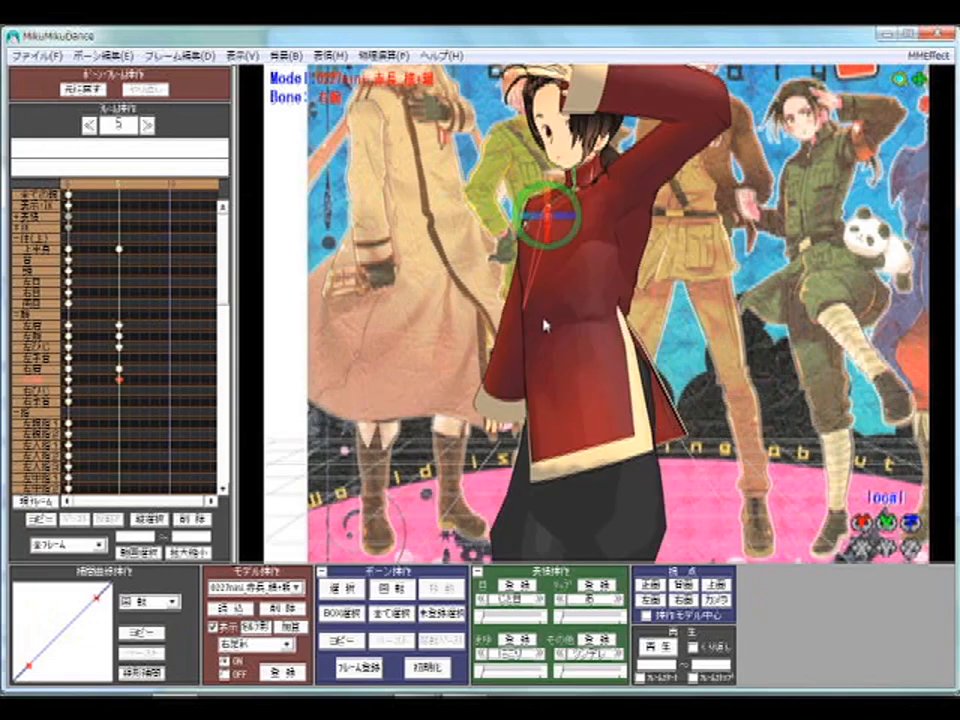
key("c")
left_click(522, 312)
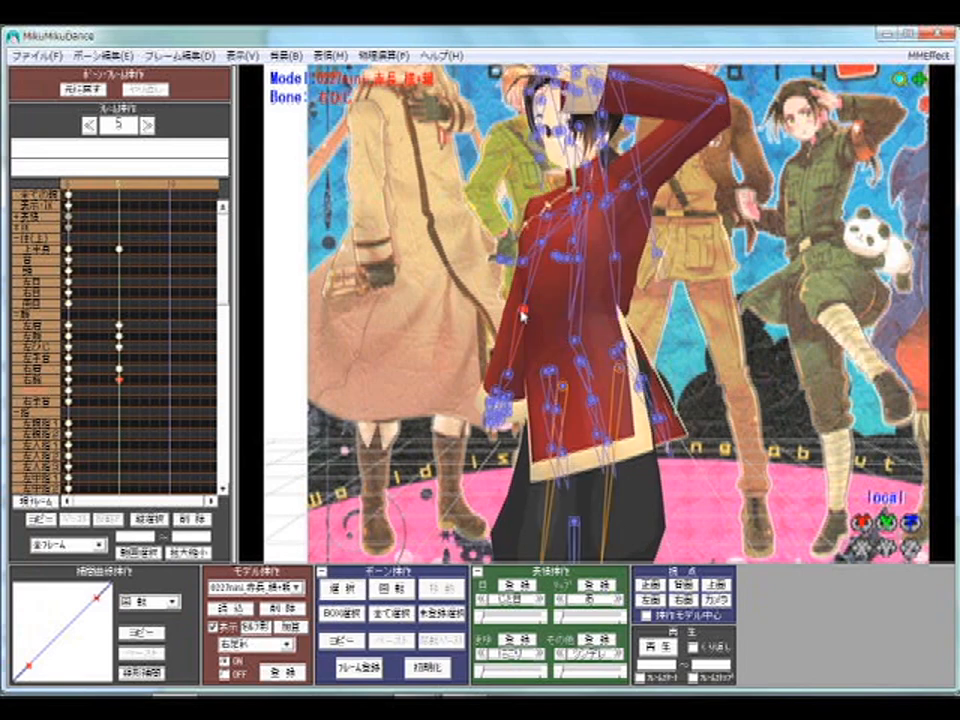
key("x")
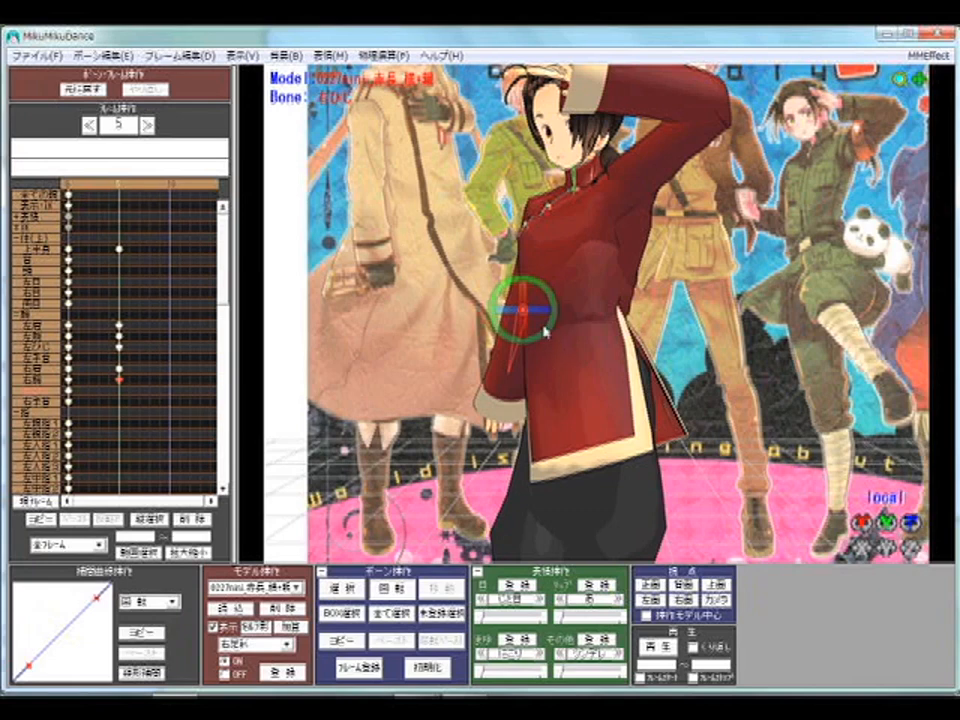
left_click_drag(549, 330, 499, 382)
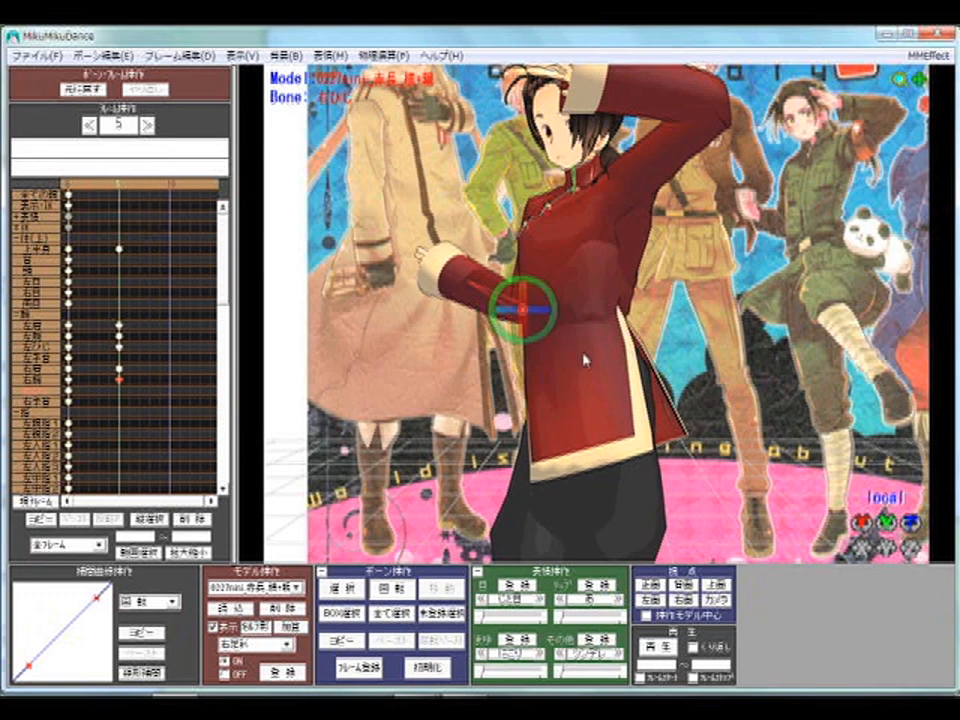
left_click_drag(540, 313, 655, 318)
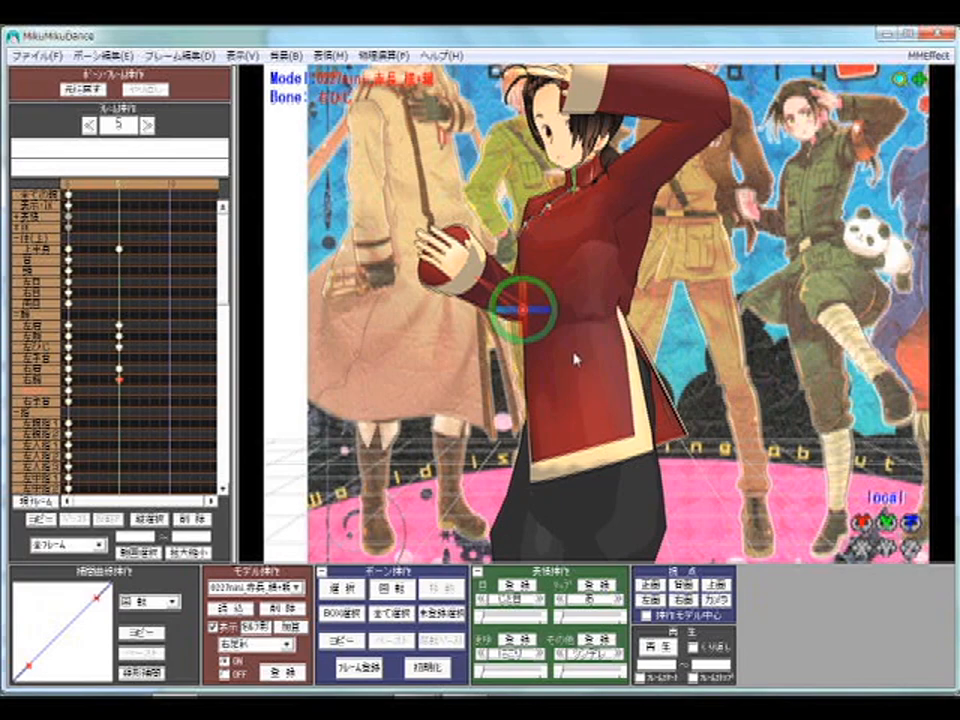
left_click_drag(522, 308, 544, 313)
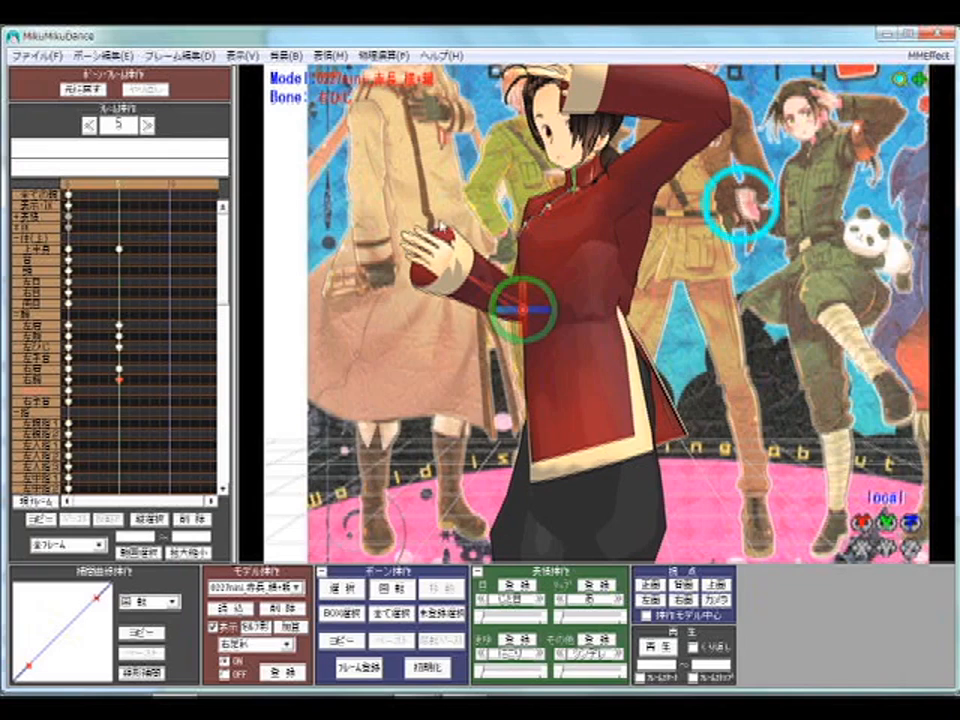
left_click(452, 322)
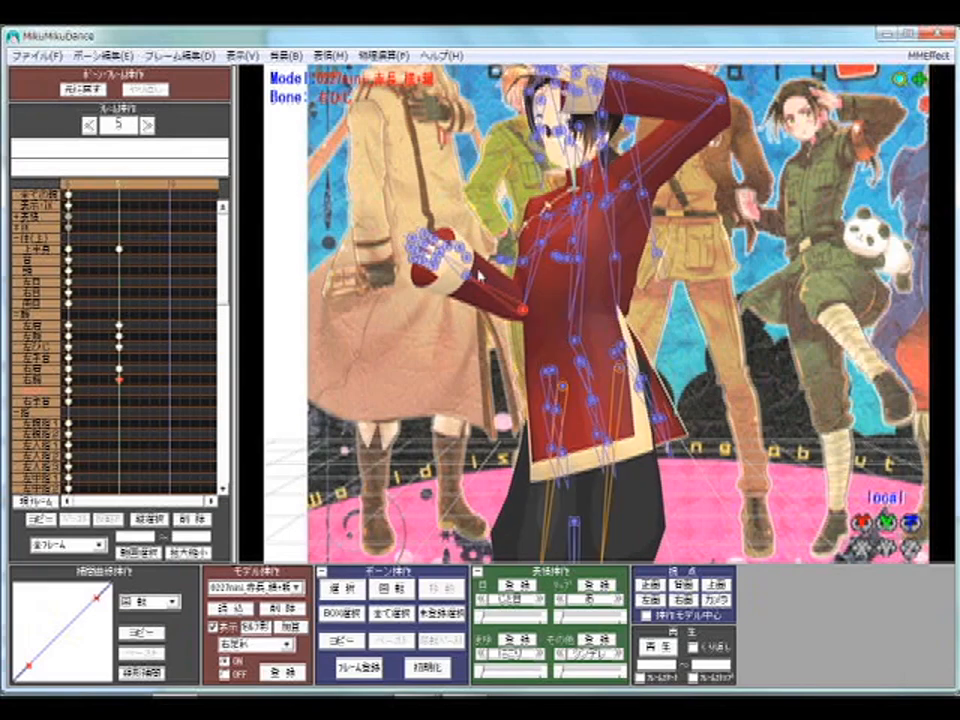
Try turning the right hand by rotating only the right wrist bone (右手首), and reset the bone.
left_click(467, 275)
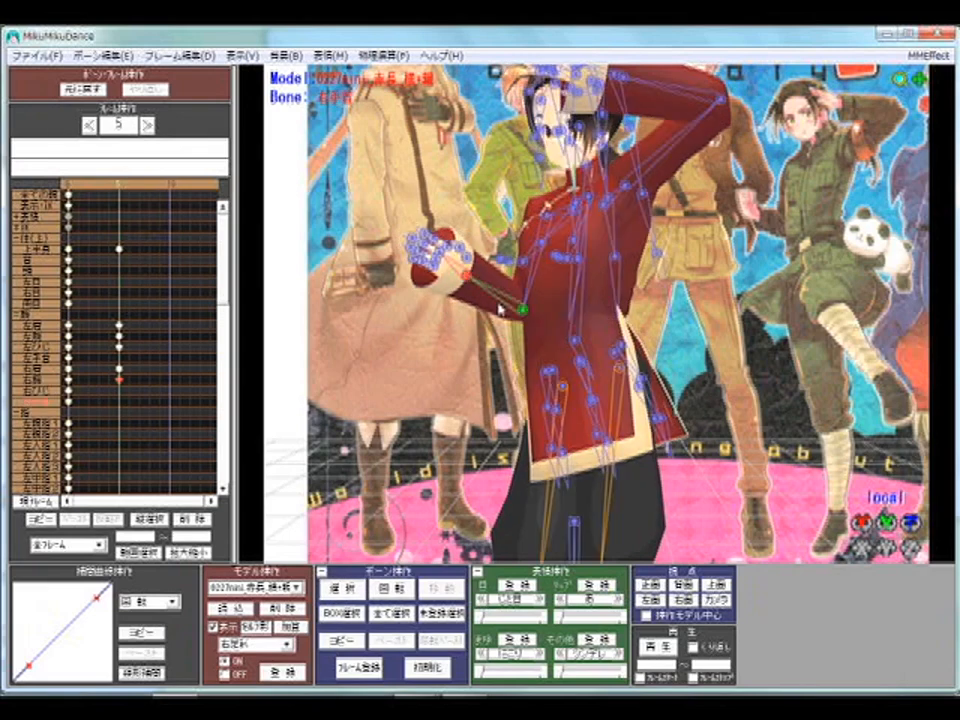
key("x")
left_click_drag(501, 279, 467, 272)
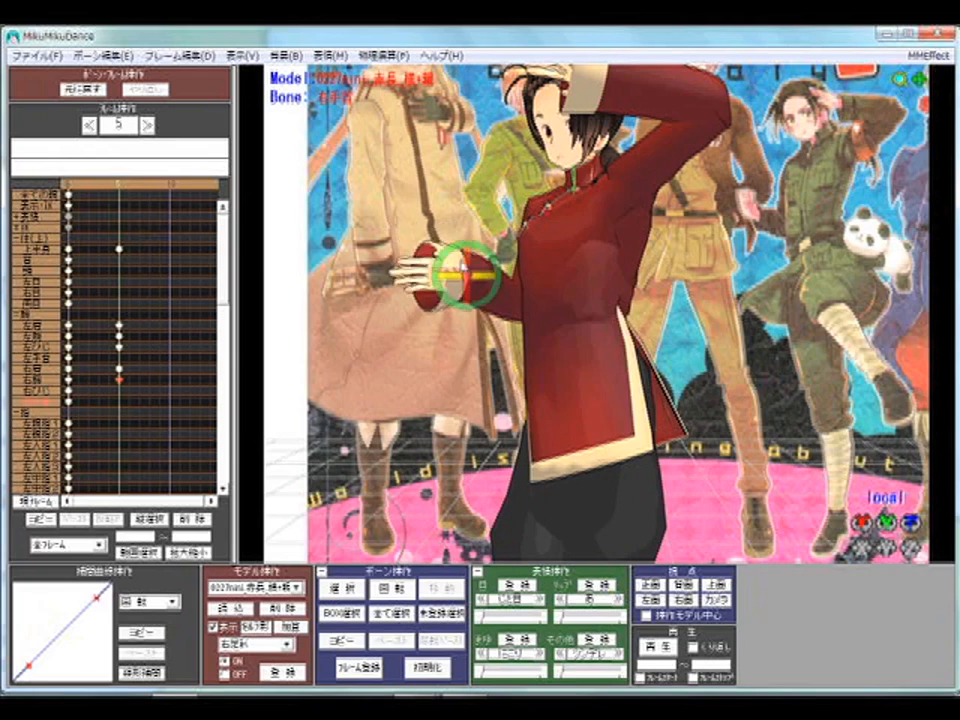
left_click_drag(467, 273, 555, 367)
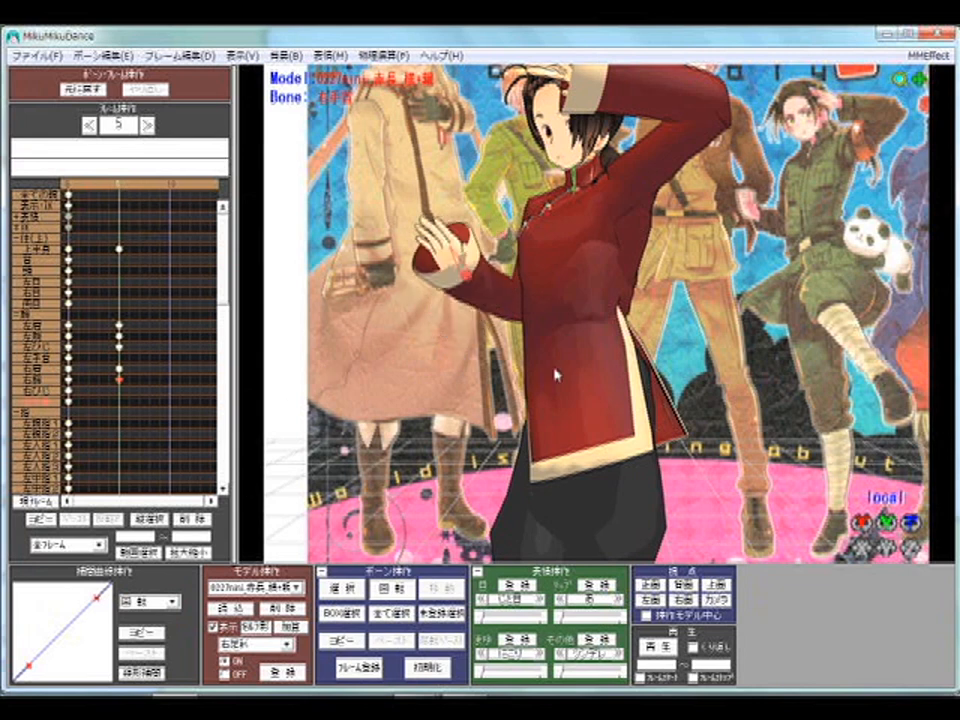
left_click_drag(464, 271, 290, 240)
left_click(433, 671)
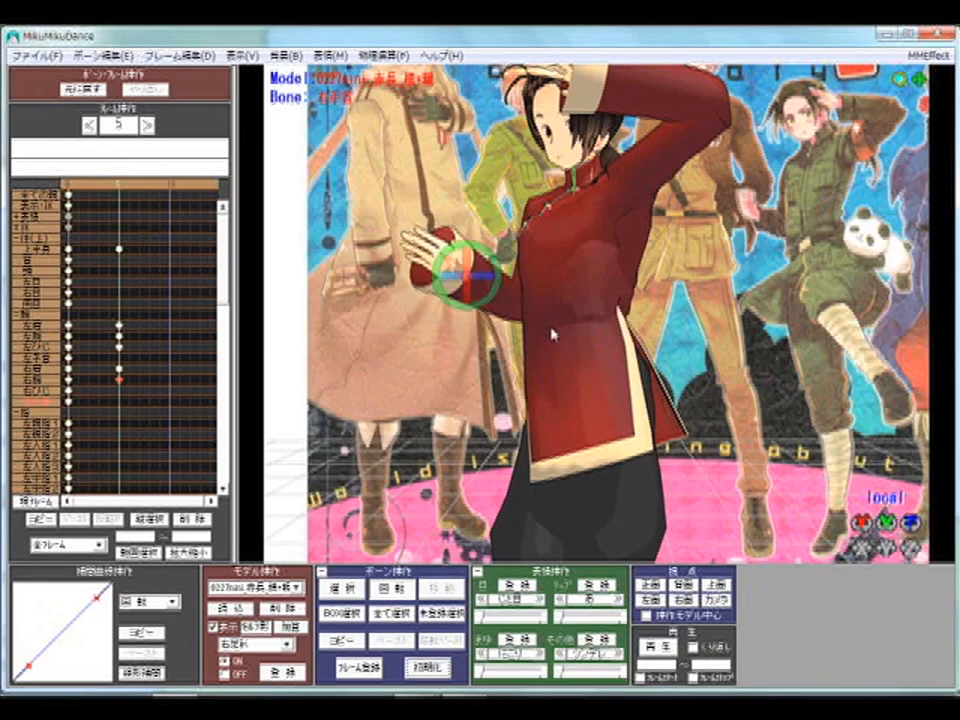
Rotate the right elbow bone (右ひじ) again to raise the forearm in front of the torso and turn the palm.
left_click(521, 310)
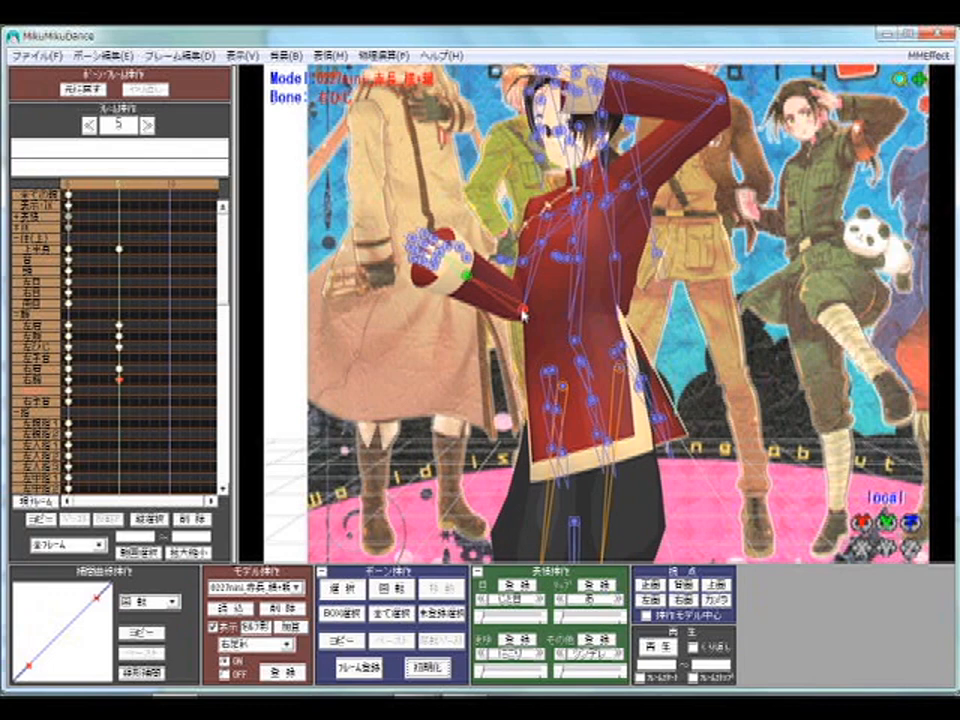
left_click_drag(519, 308, 538, 293)
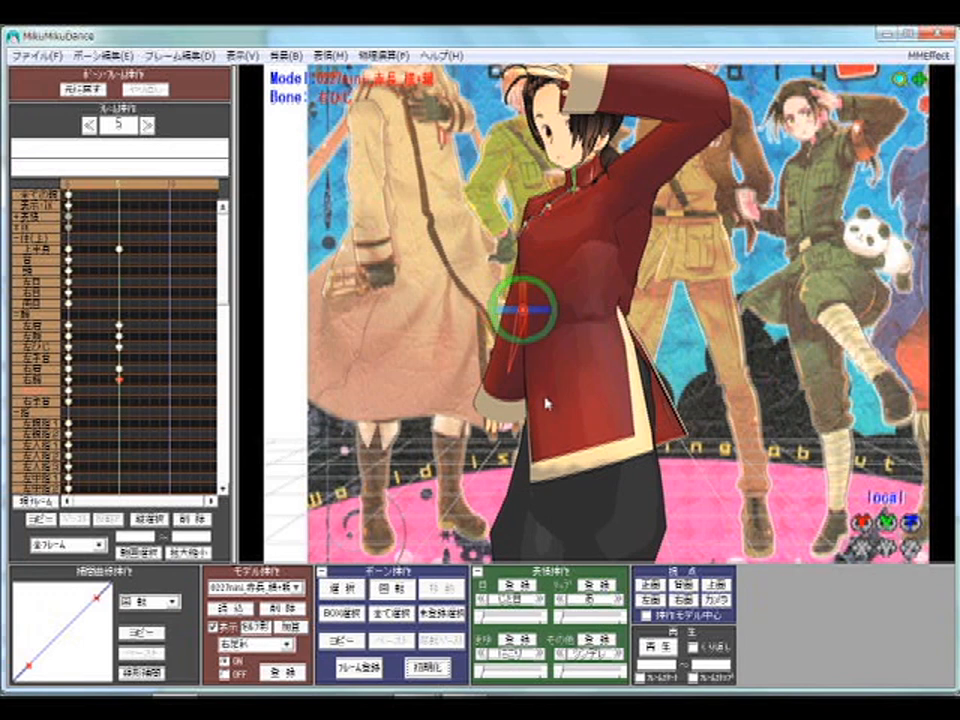
left_click_drag(519, 293, 571, 113)
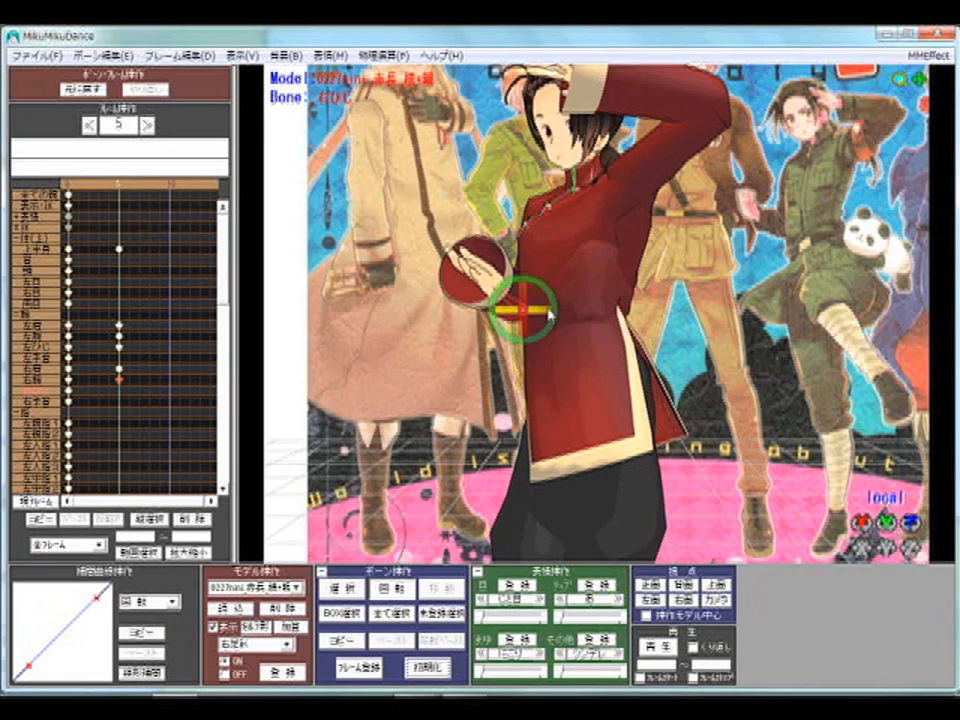
left_click_drag(551, 312, 512, 310)
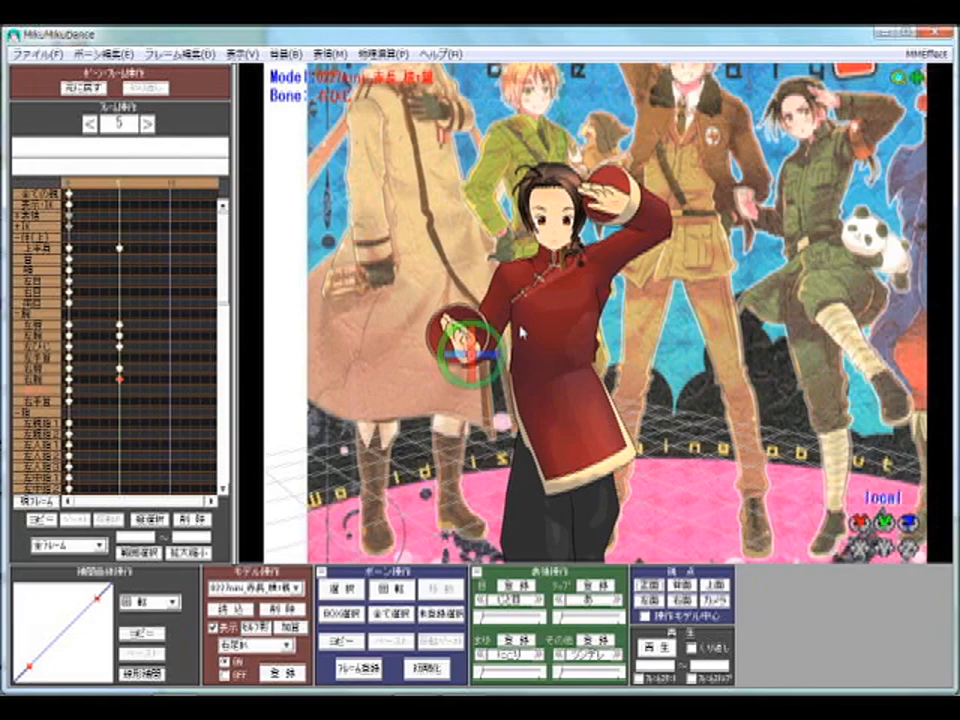
Adjust the right arm bone (右腕) to bring the upper arm closer to the torso, checking it from several angles.
key("c")
right_click_drag(520, 332, 498, 285)
left_click(515, 287)
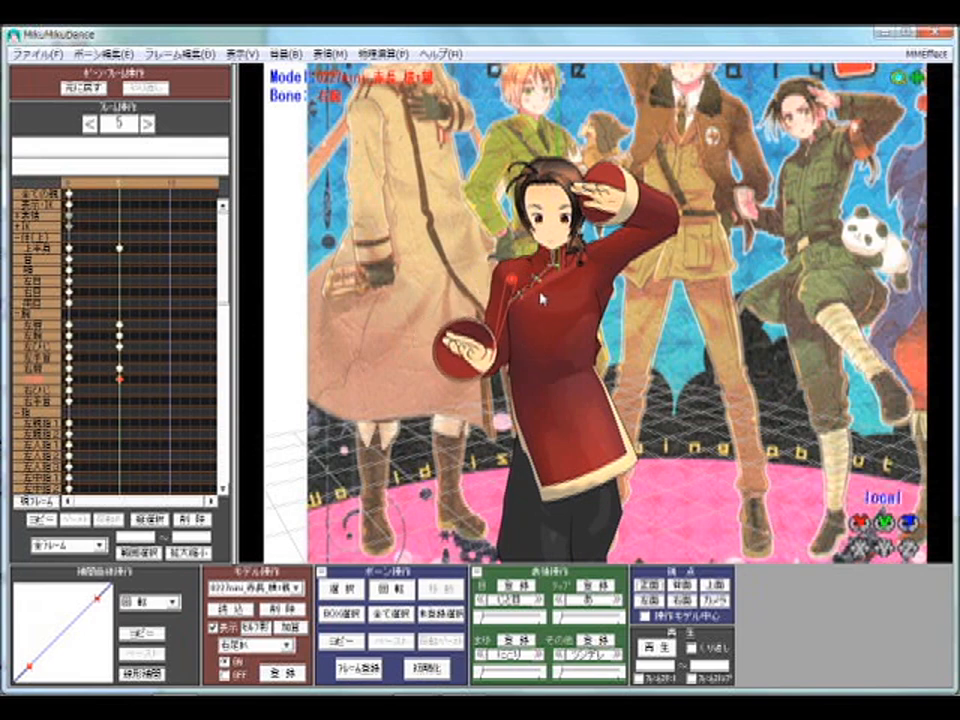
right_click_drag(542, 296, 591, 344)
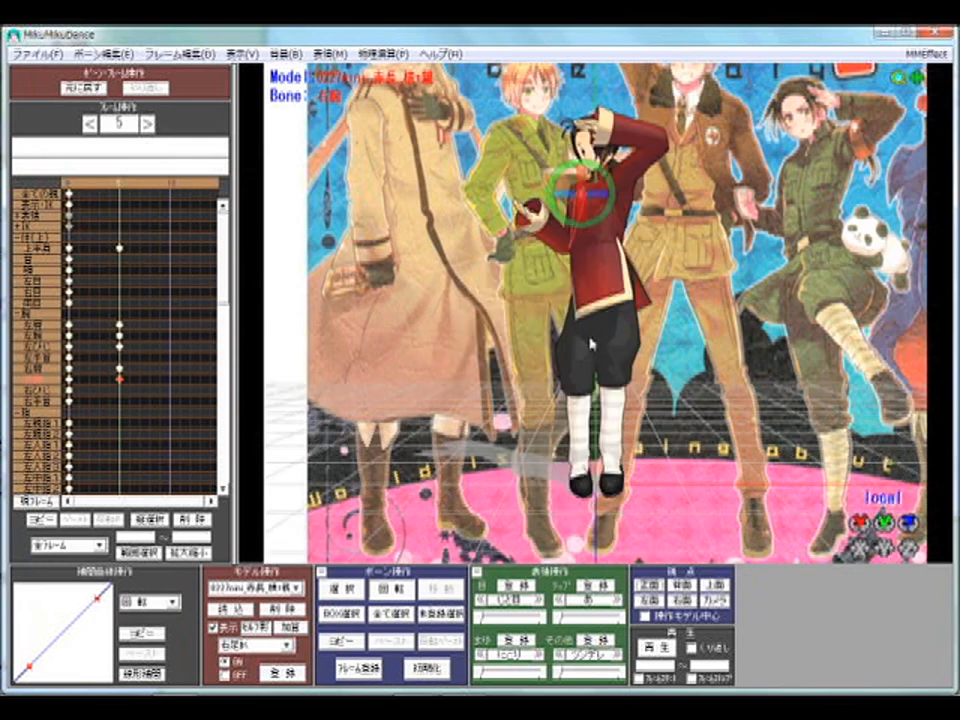
Fine-tune the right elbow bone's (右ひじ) rotation to angle the forearm outward, and register its keyframe at frame 5.
left_click(575, 254)
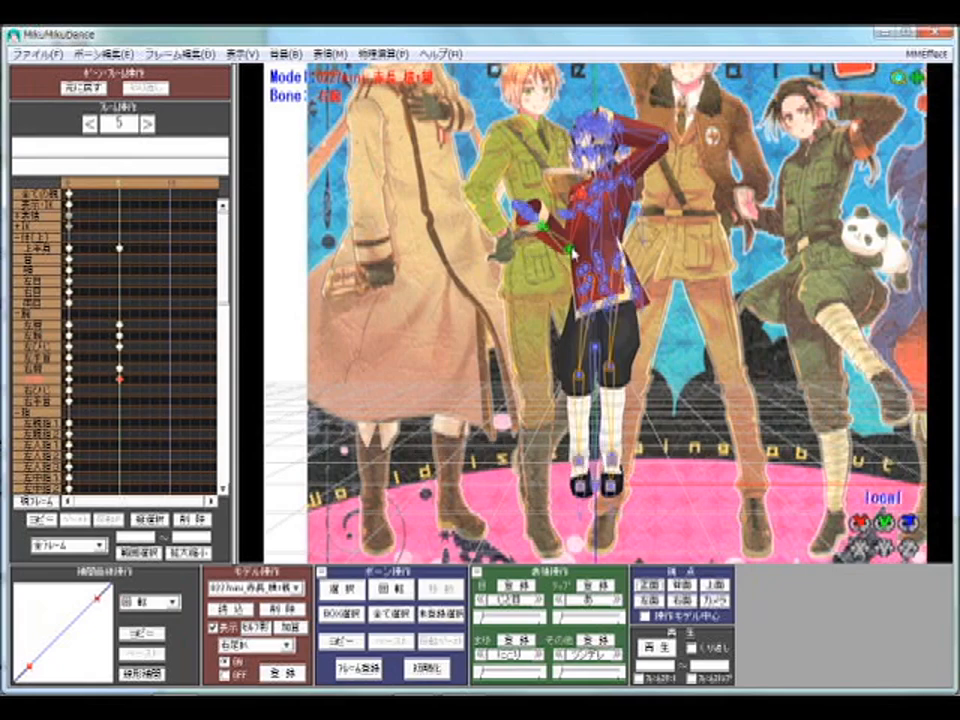
left_click(573, 253)
key("x")
left_click_drag(573, 253, 607, 258)
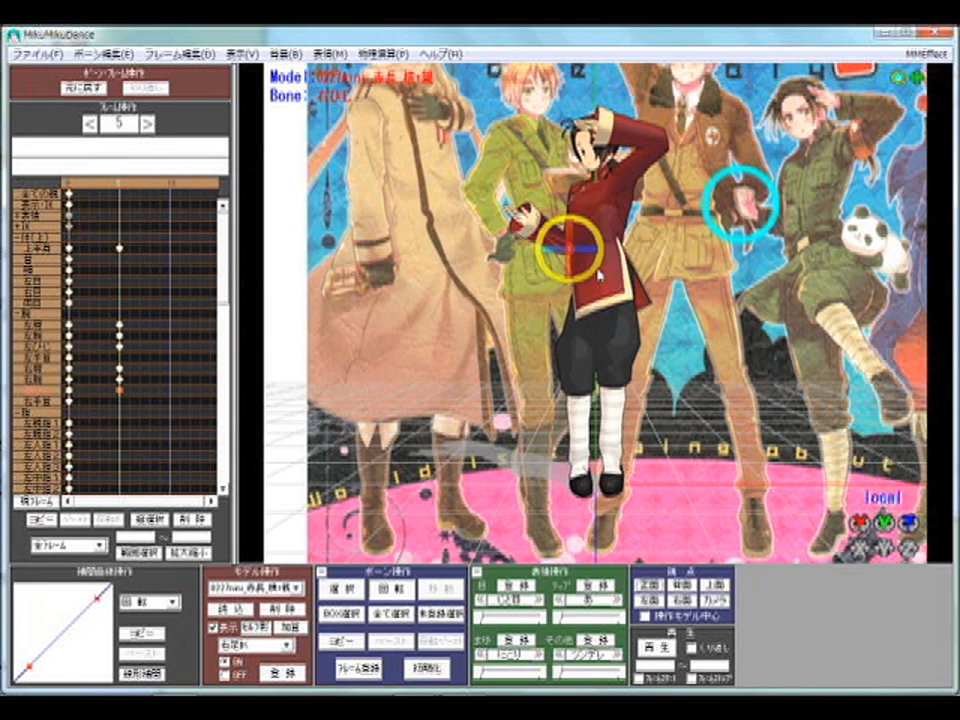
Load the pose data file 右手グー.vpd to close the right hand into a fist, and register the finger keyframes at frame 5.
scroll(803, 190, "up", 5)
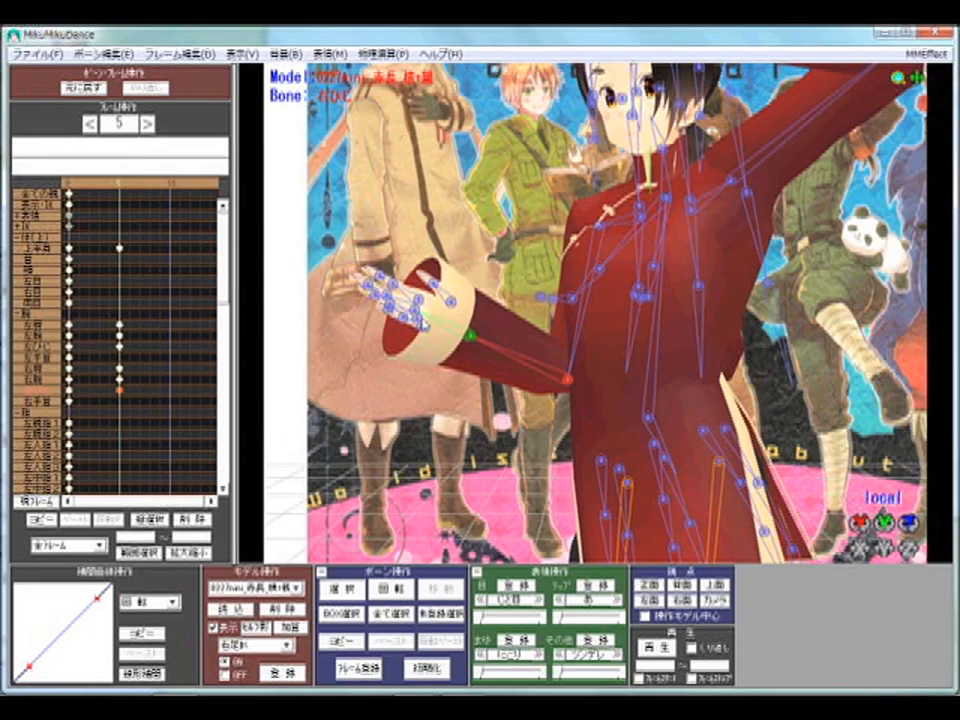
scroll(400, 508, "up", 3)
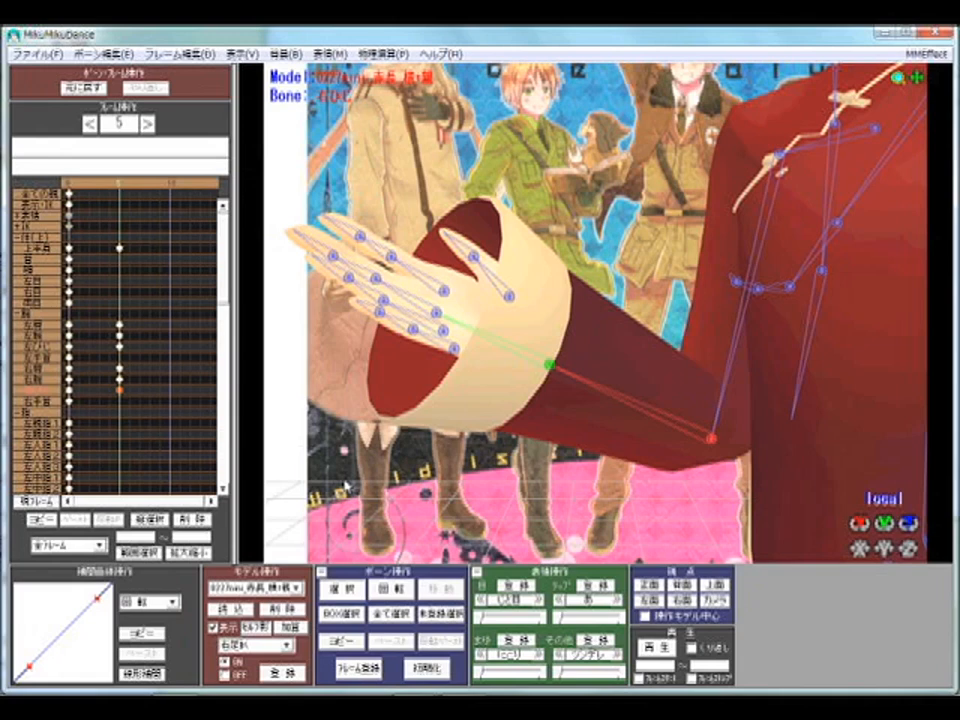
left_click(22, 56)
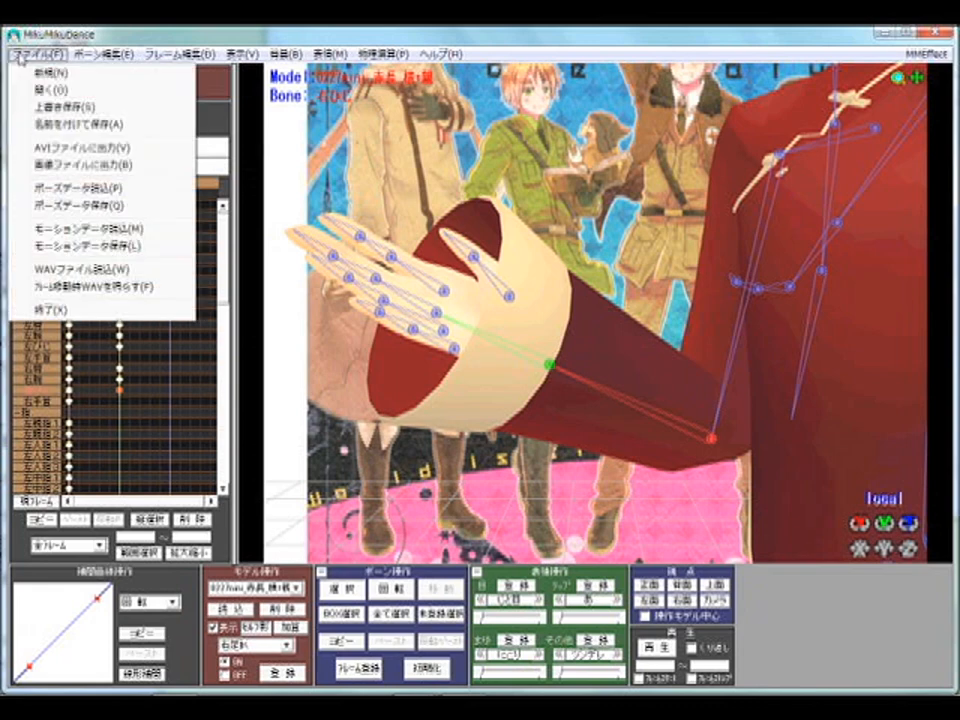
left_click(66, 188)
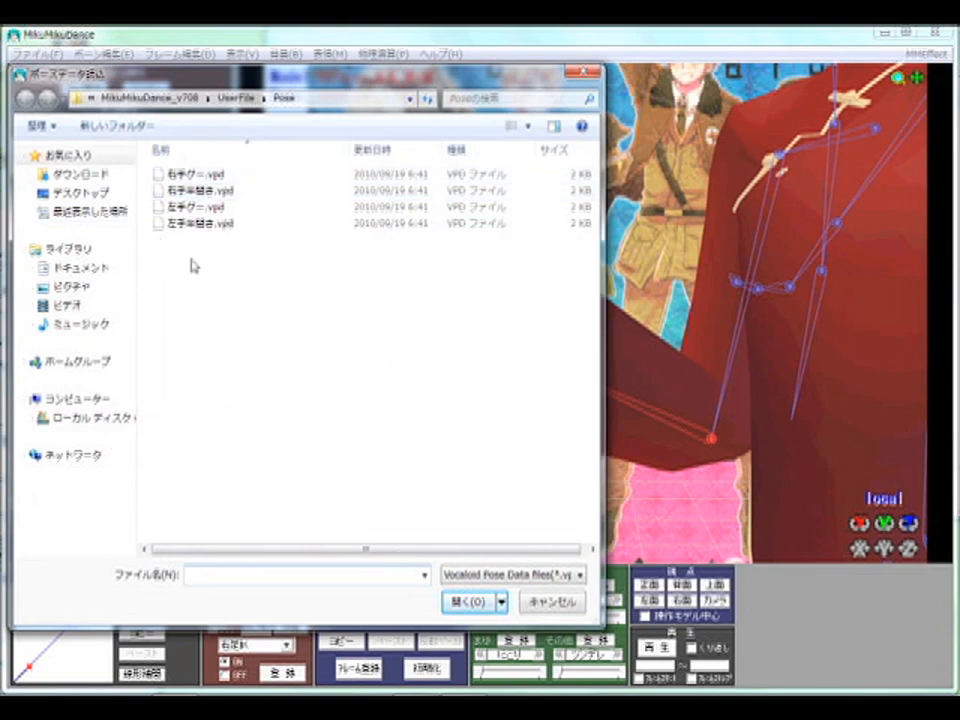
left_click(190, 174)
left_click(479, 602)
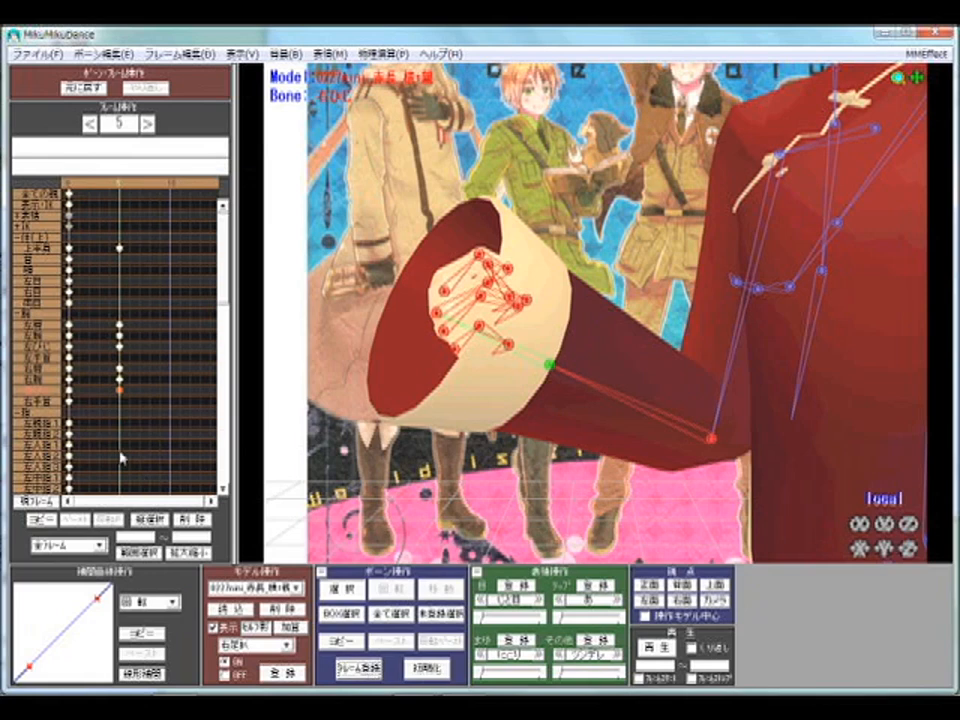
scroll(222, 322, "down", 8)
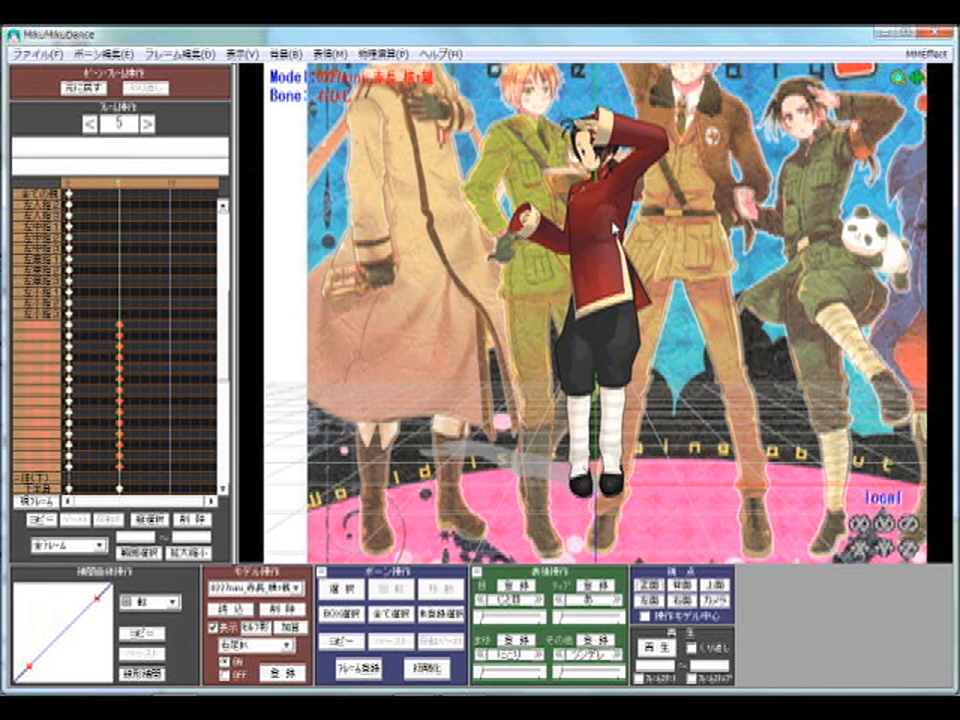
Rotate the left arm bone (左腕) slightly to refine the raised arm, and register its keyframe at frame 5.
key("c")
left_click(623, 179)
key("x")
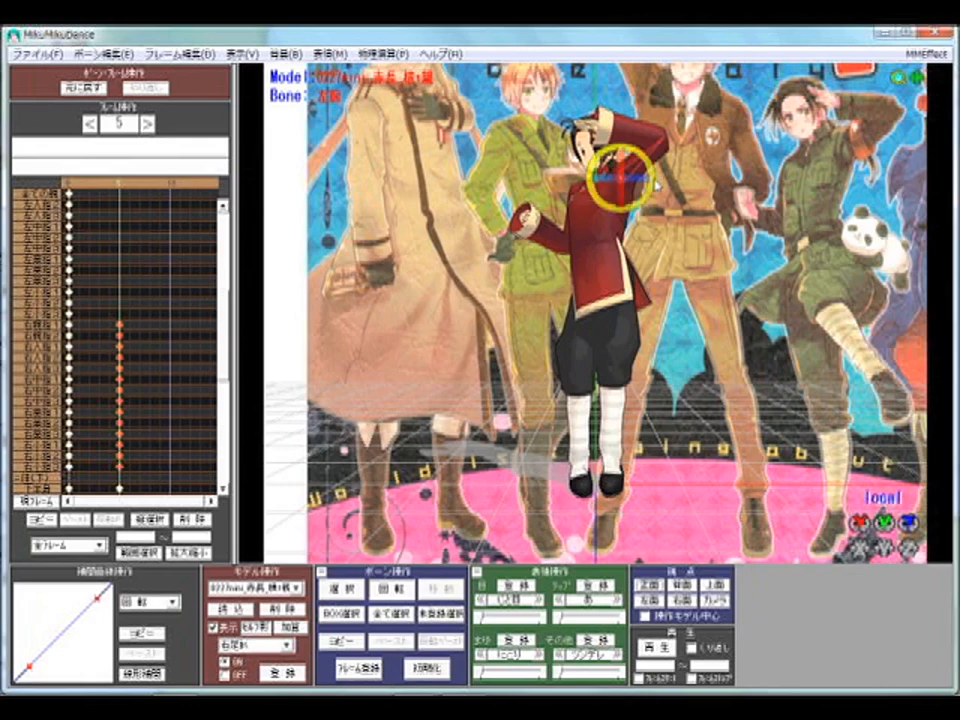
left_click_drag(621, 184, 623, 154)
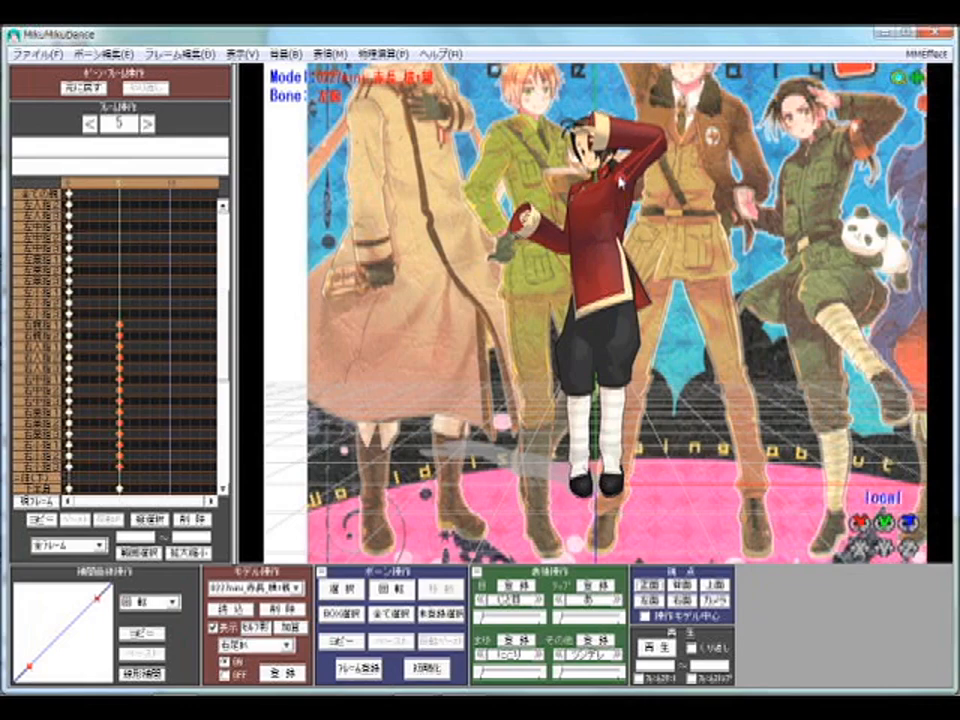
Fine-tune the rotations of the left elbow (左ひじ) and left wrist (左手首) bones to adjust the hand held at the head.
key("c")
left_click(660, 138)
key("x")
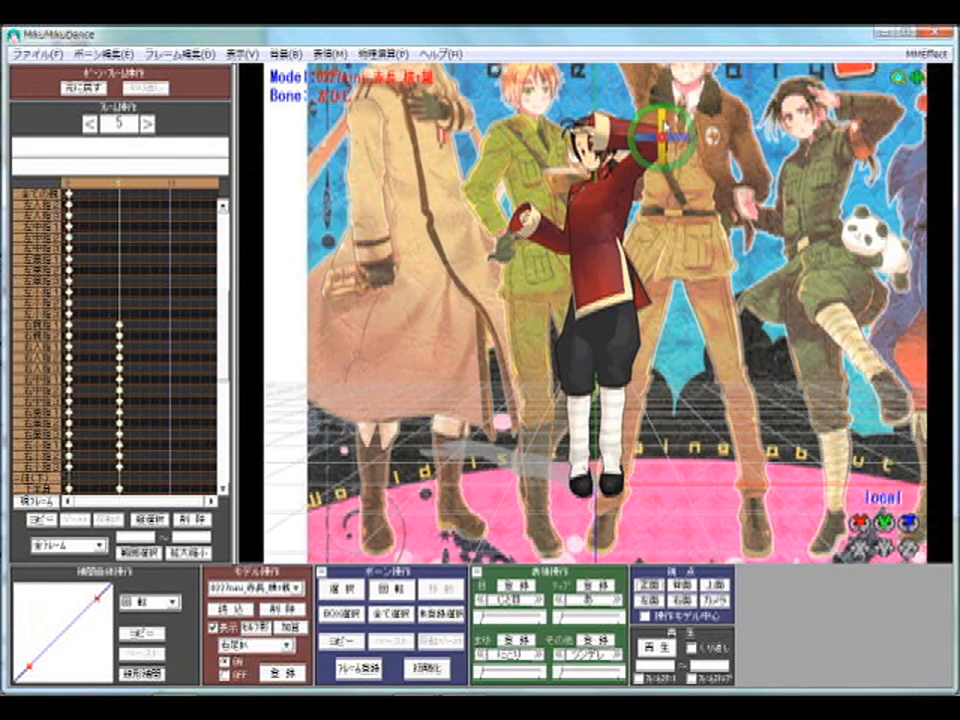
left_click_drag(661, 117, 661, 113)
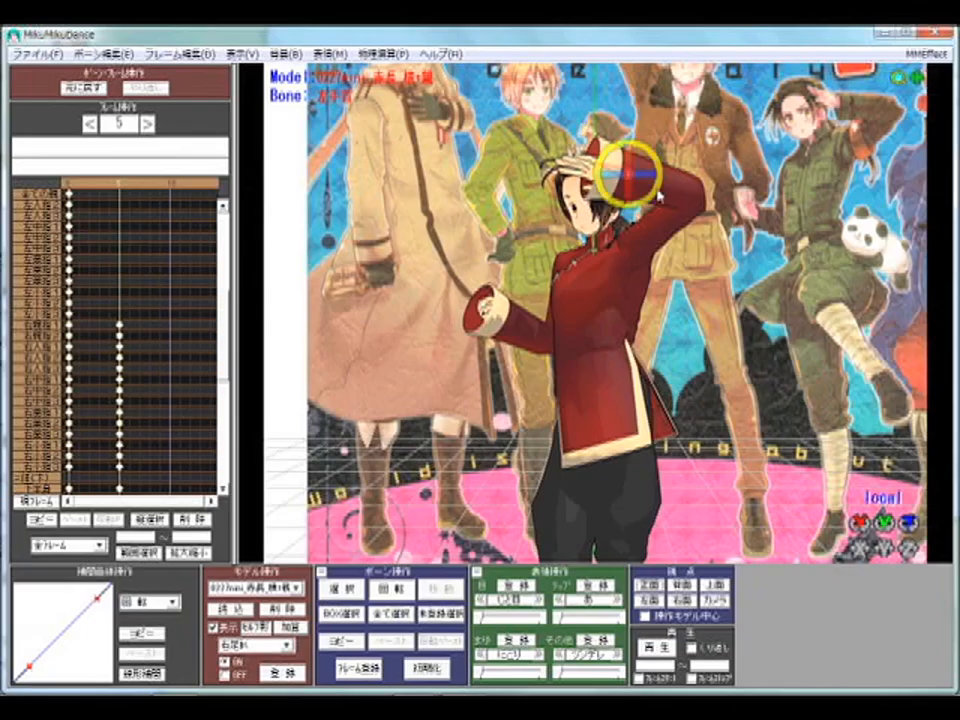
left_click_drag(655, 193, 634, 205)
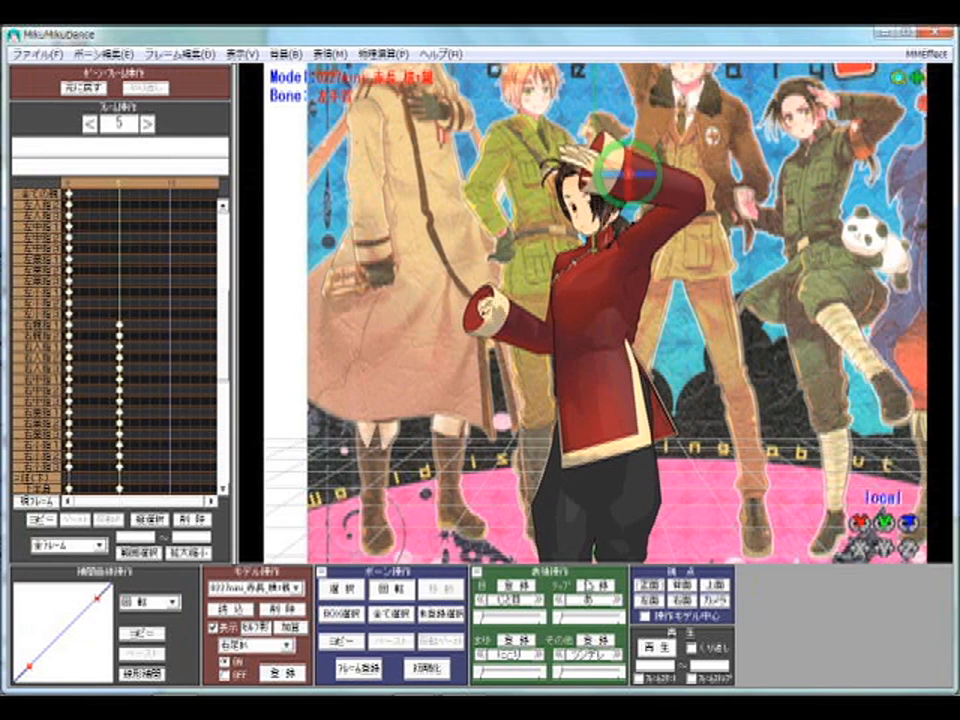
Select the bones with unregistered changes, register their keyframes at frame 5, and return to the front view.
left_click(648, 585)
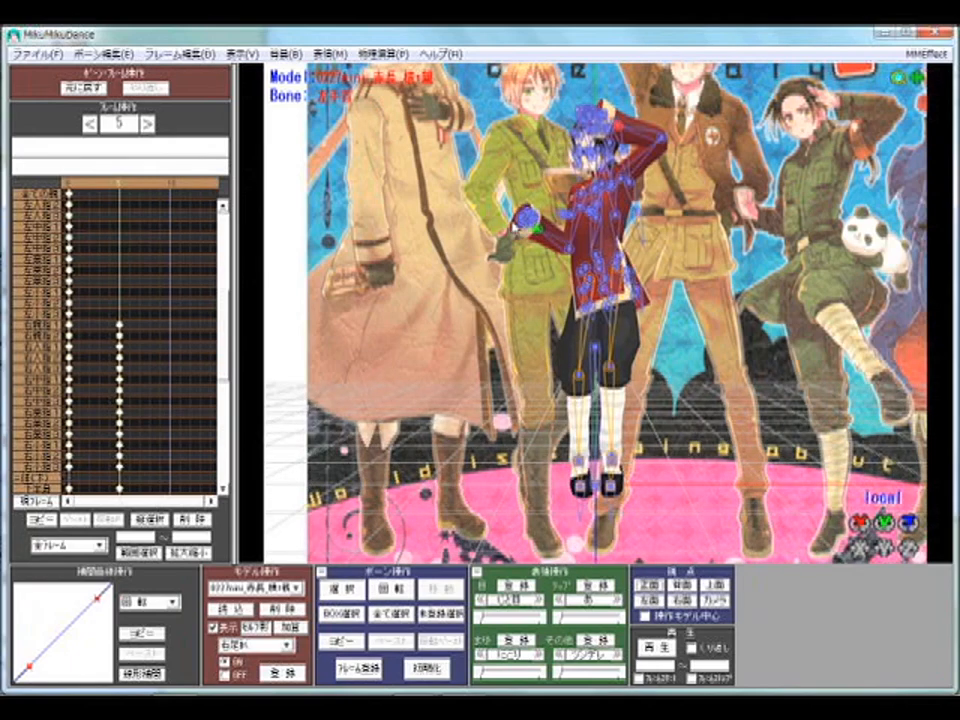
scroll(637, 212, "up", 3)
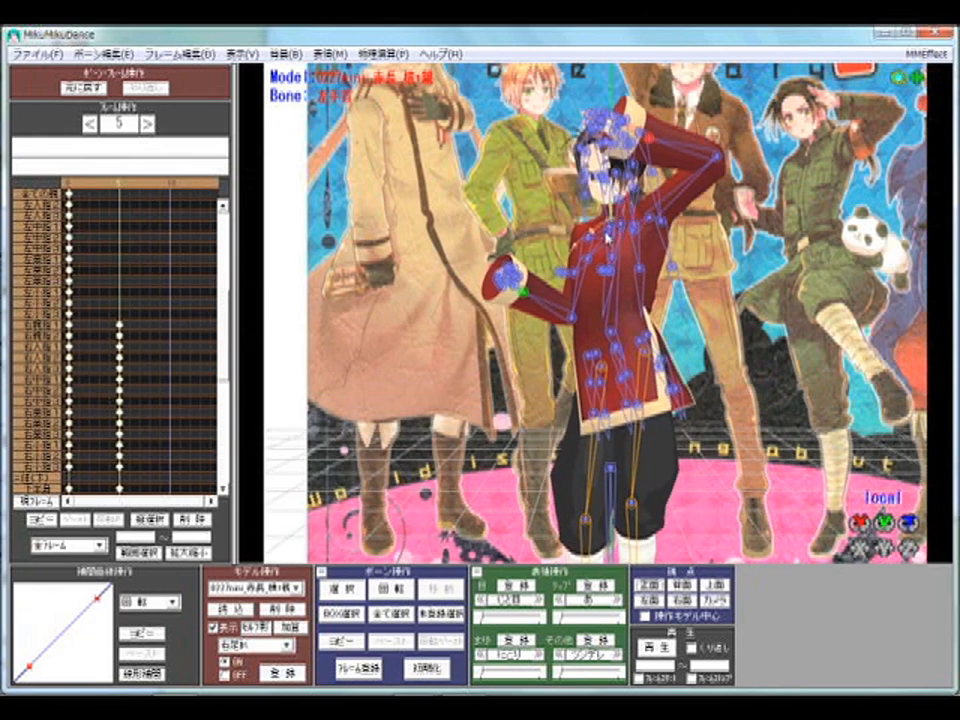
scroll(608, 238, "up", 3)
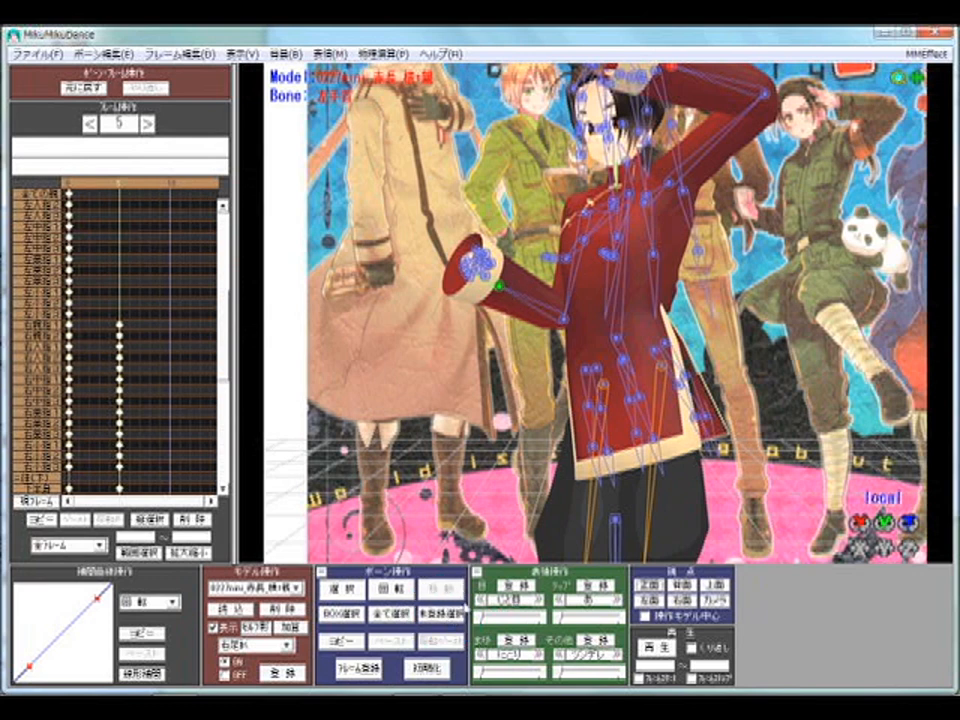
left_click(454, 617)
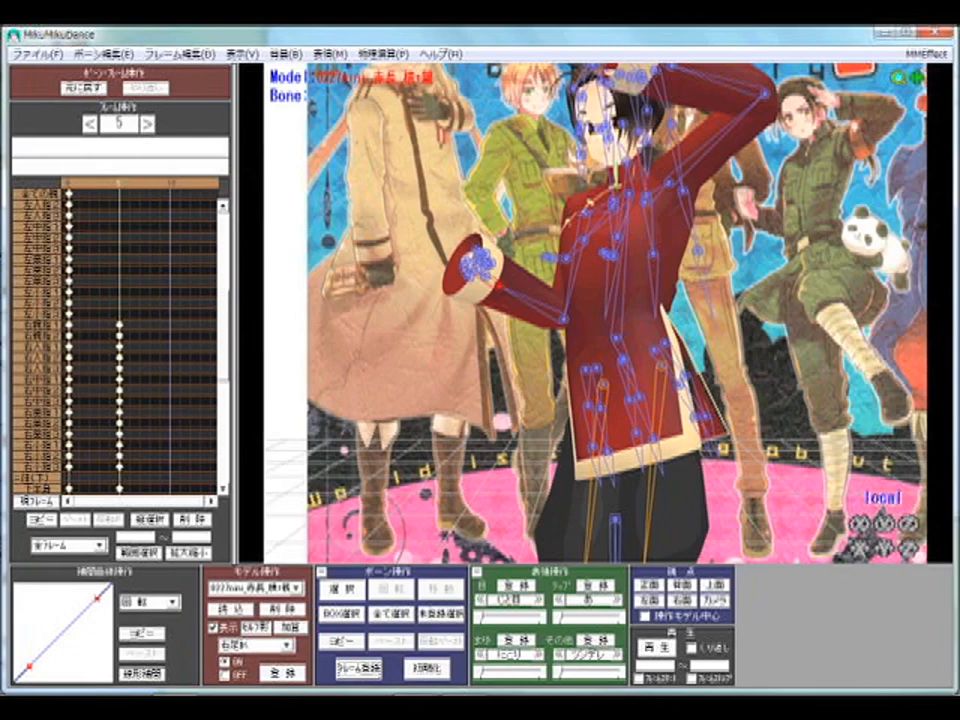
left_click(650, 586)
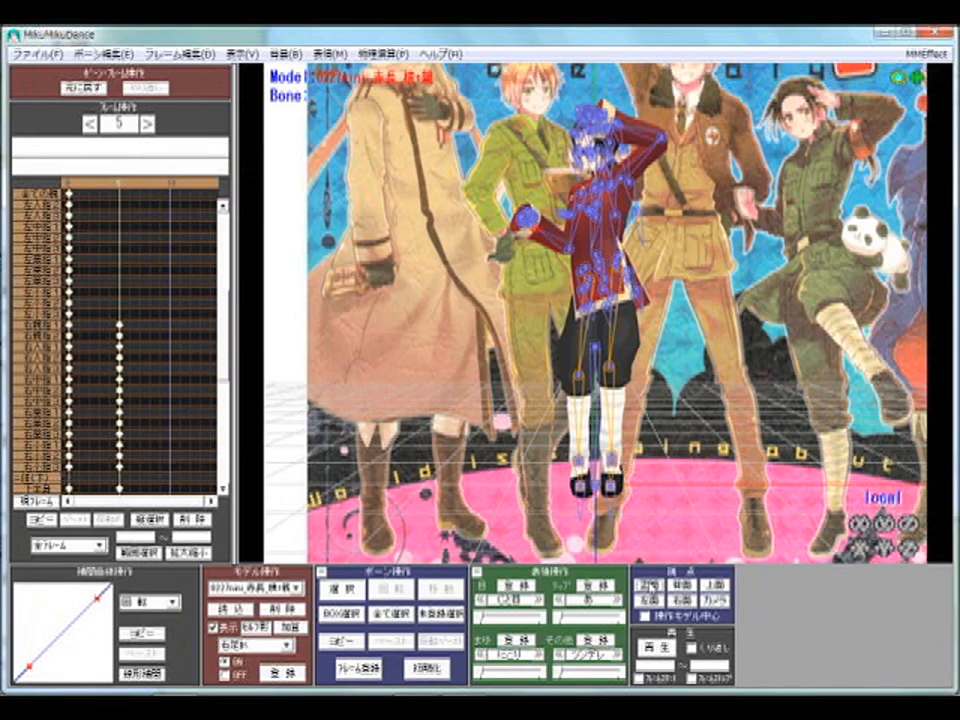